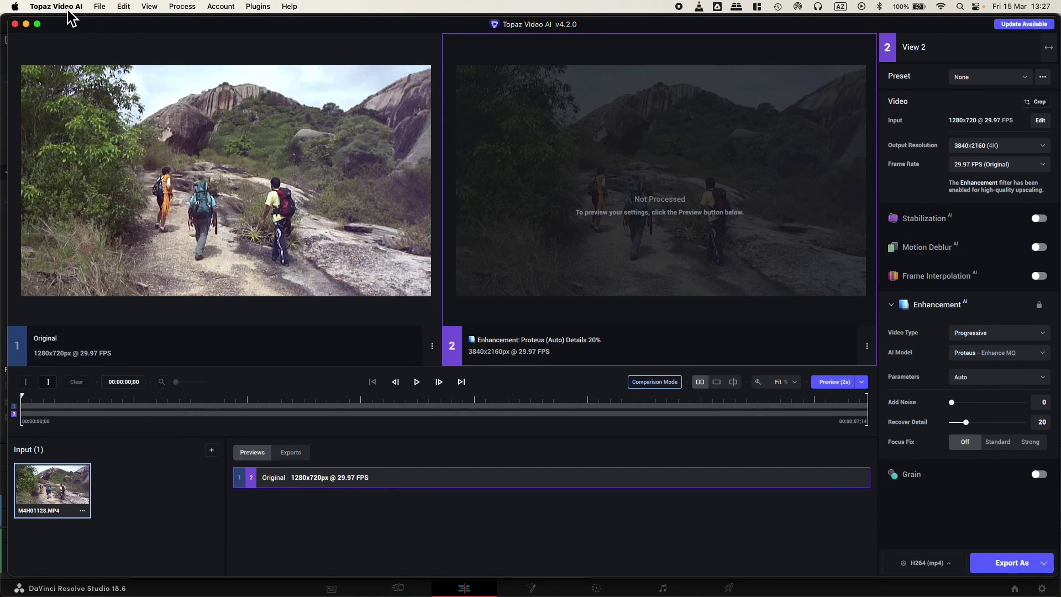
# Confirm Topaz Video AI v4.2.0 in the About dialog, then move the update-notes screenshot aside.
pyautogui.click(68, 11)
pyautogui.click(71, 21)
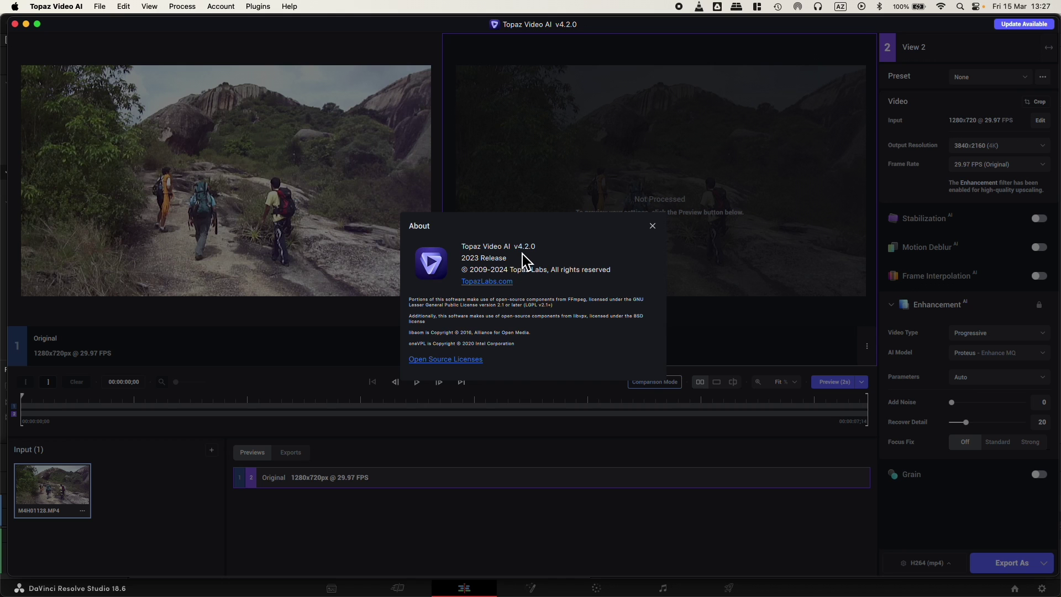
pyautogui.click(652, 226)
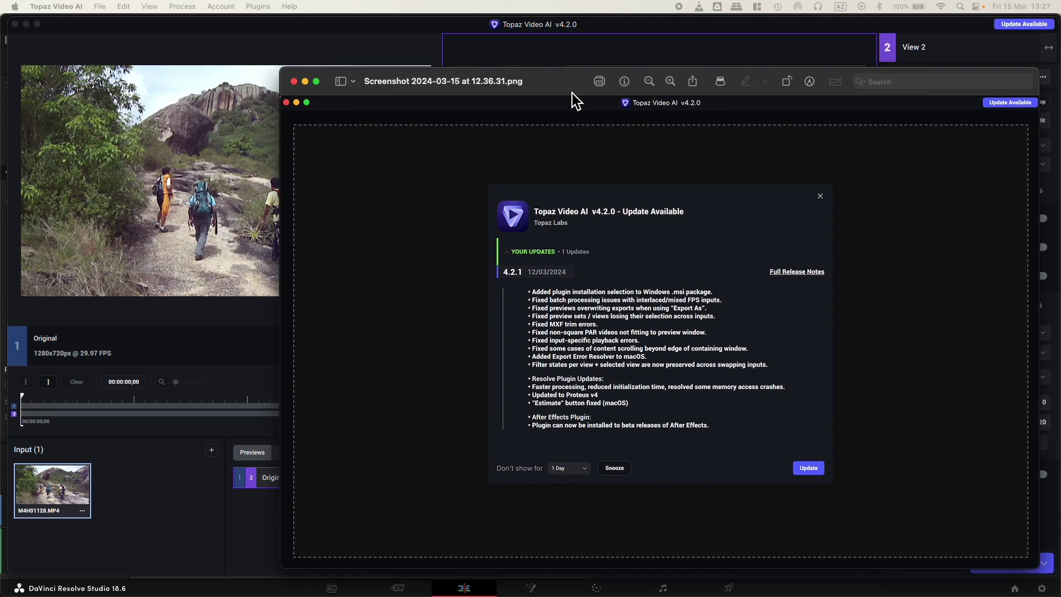
pyautogui.moveTo(570, 99); pyautogui.dragTo(410, 116)
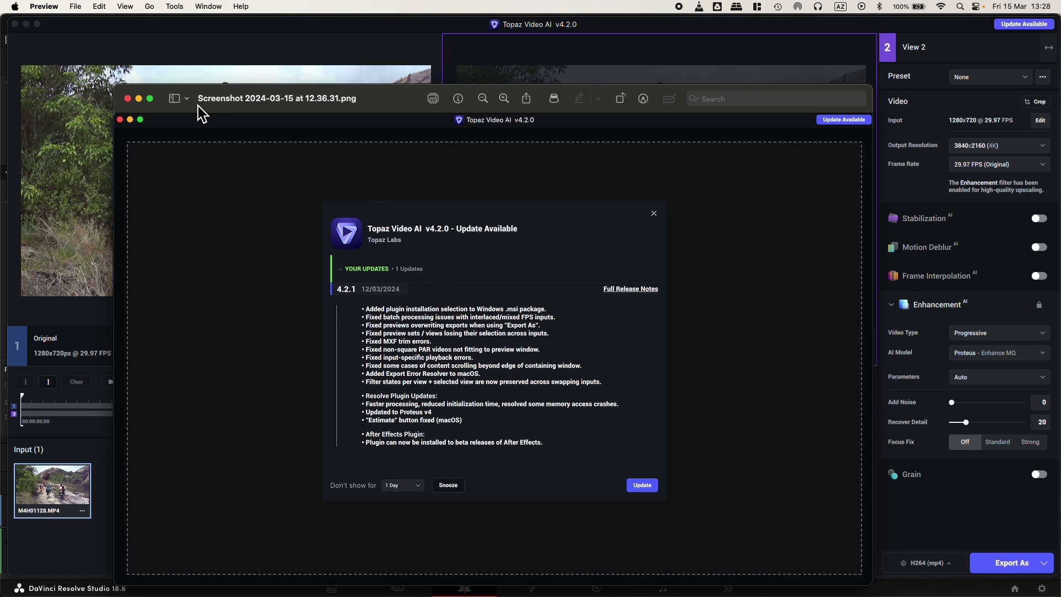
# Close the 4.2.1 update-notes screenshot in Preview and bring Topaz Video AI forward.
pyautogui.moveTo(200, 104); pyautogui.dragTo(268, 119)
pyautogui.press('super+w')
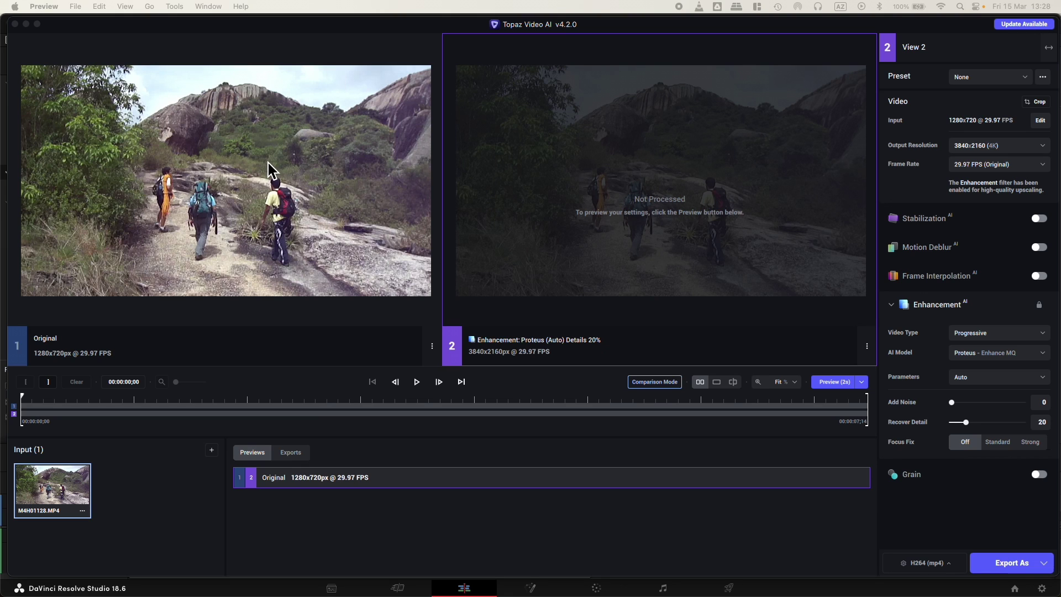
pyautogui.click(171, 36)
# Uncover DaVinci Resolve and play the original M4H01128.MP4 hiking clip from 00:00:00:00.
pyautogui.moveTo(171, 33); pyautogui.dragTo(1060, 61)
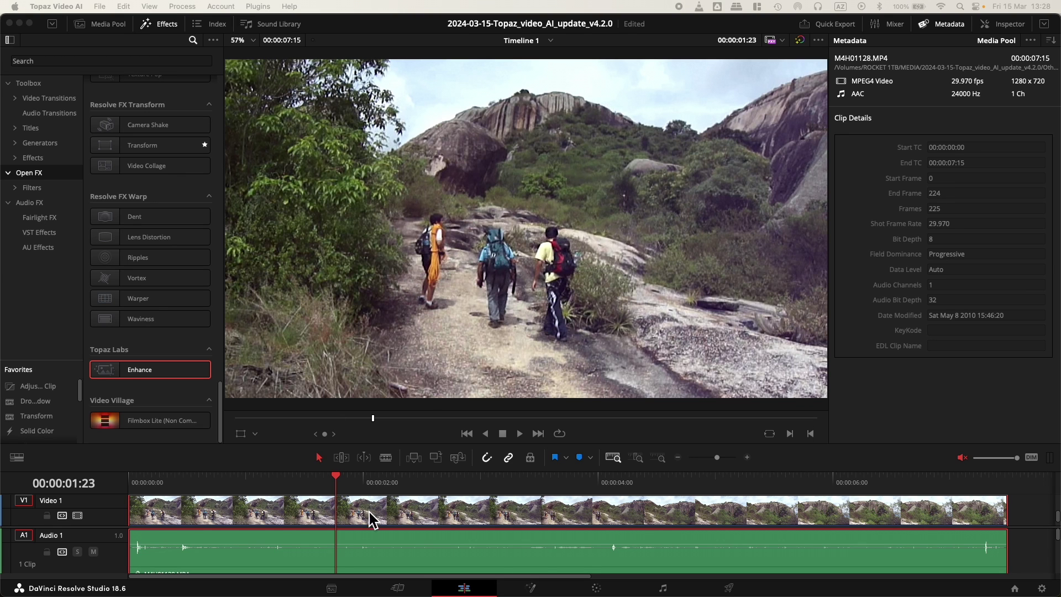
pyautogui.moveTo(336, 479); pyautogui.dragTo(286, 482)
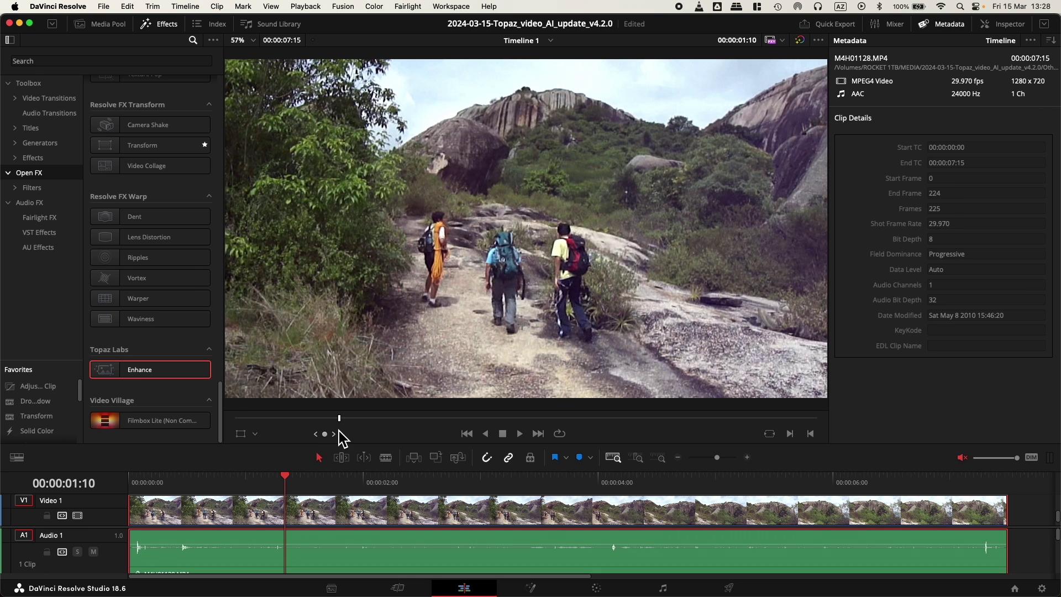
pyautogui.moveTo(340, 418); pyautogui.dragTo(209, 466)
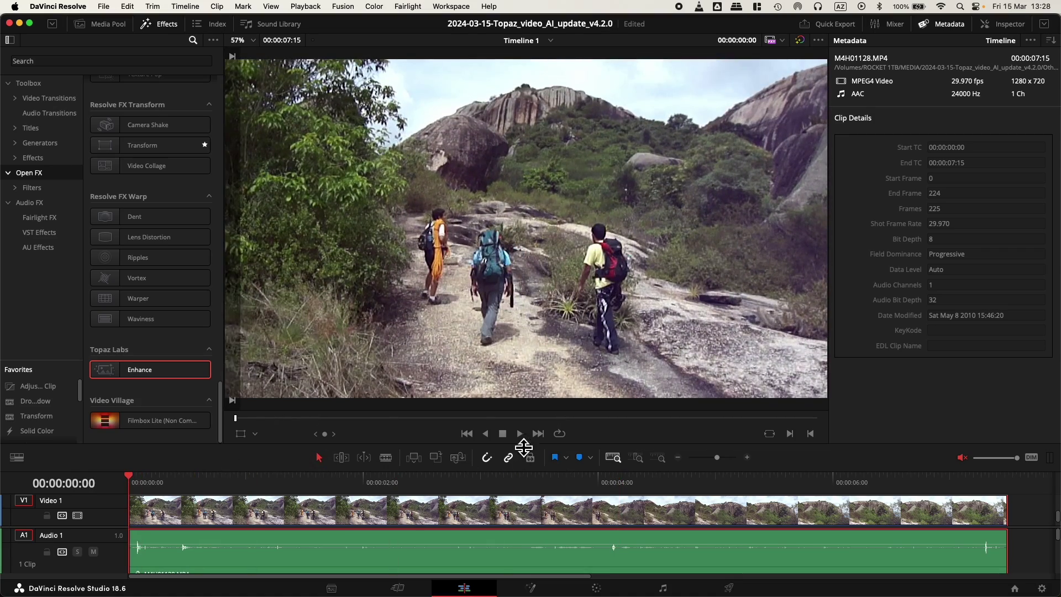
pyautogui.click(519, 434)
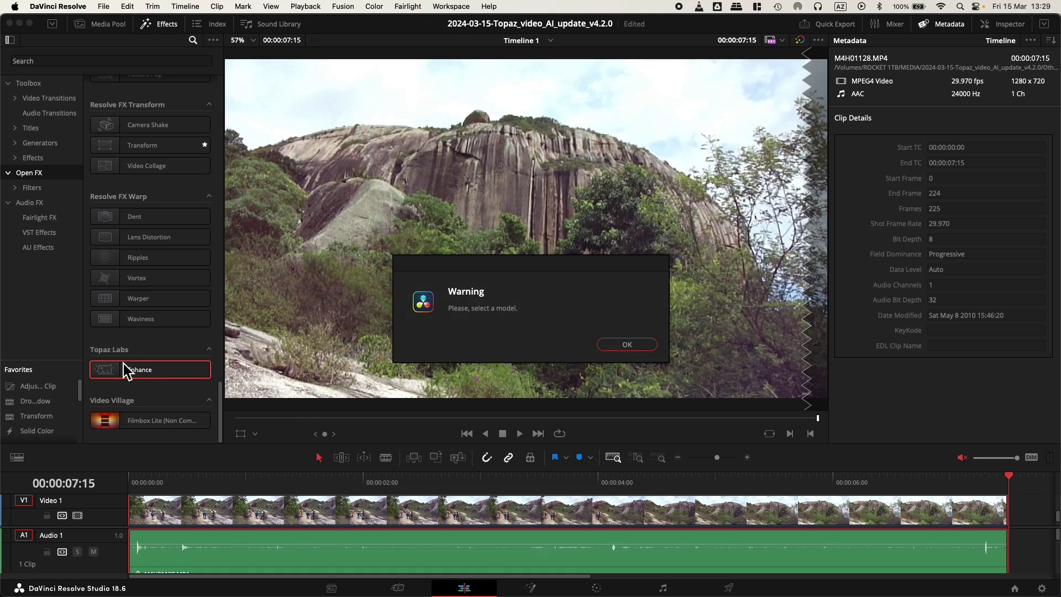
# Dismiss the model warning, add Enhance to the V1 clip and choose the Proteus AI model.
pyautogui.click(617, 344)
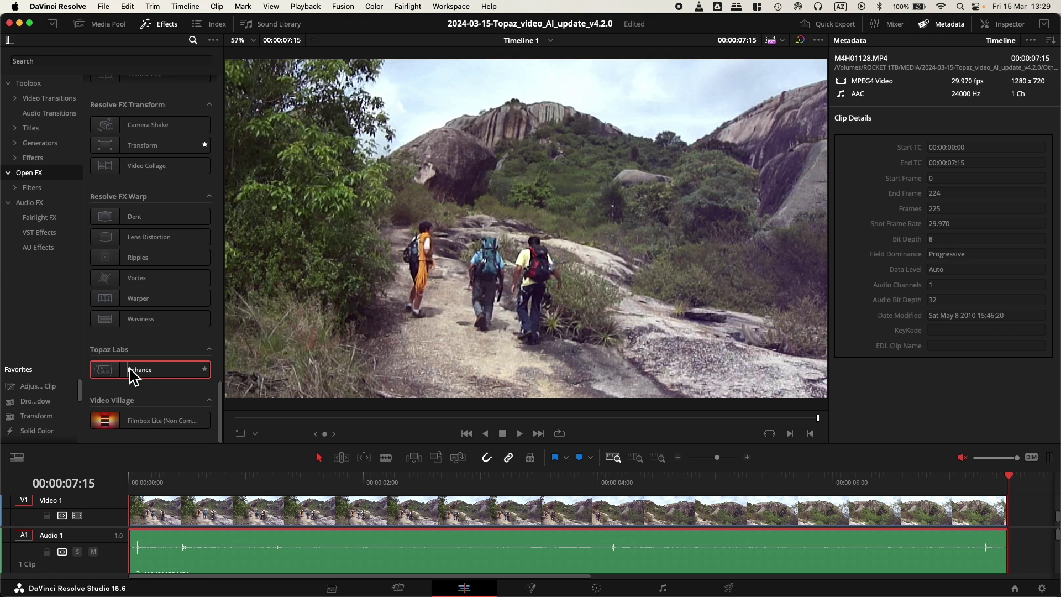
pyautogui.moveTo(133, 376); pyautogui.dragTo(254, 522)
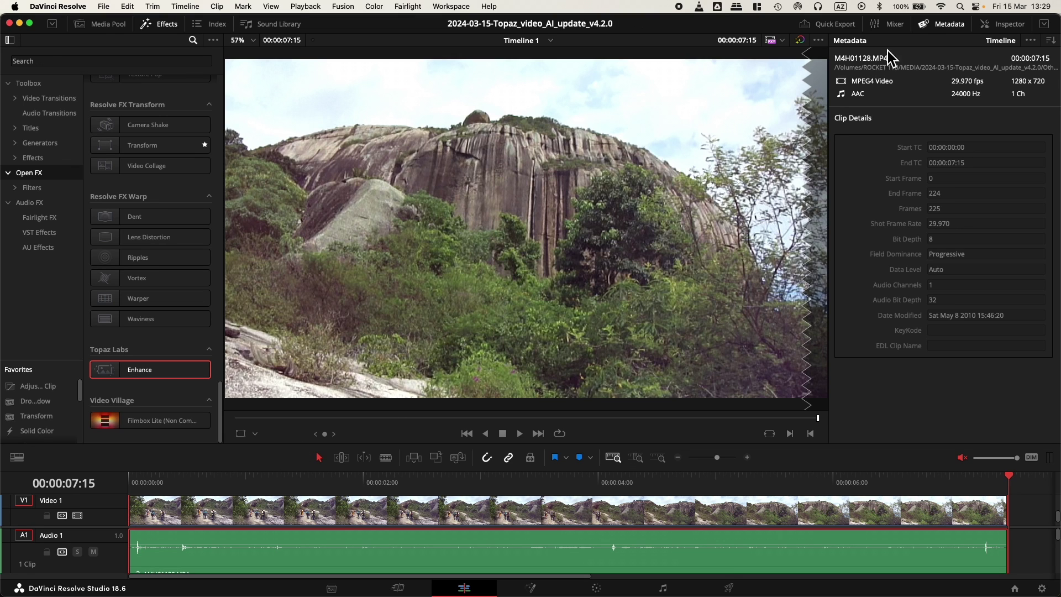
pyautogui.click(1017, 24)
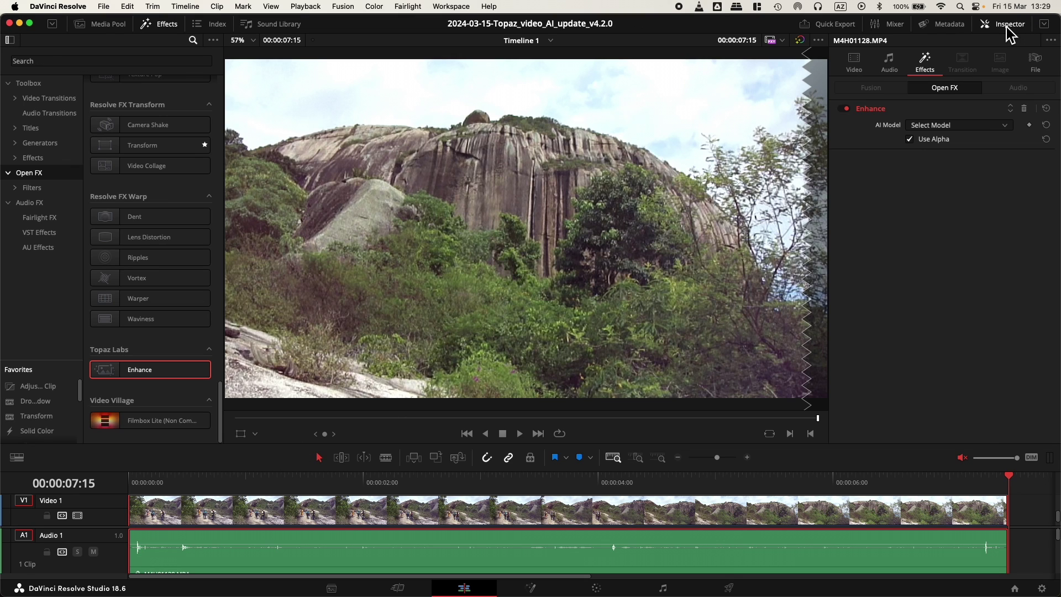
pyautogui.click(943, 128)
pyautogui.click(939, 156)
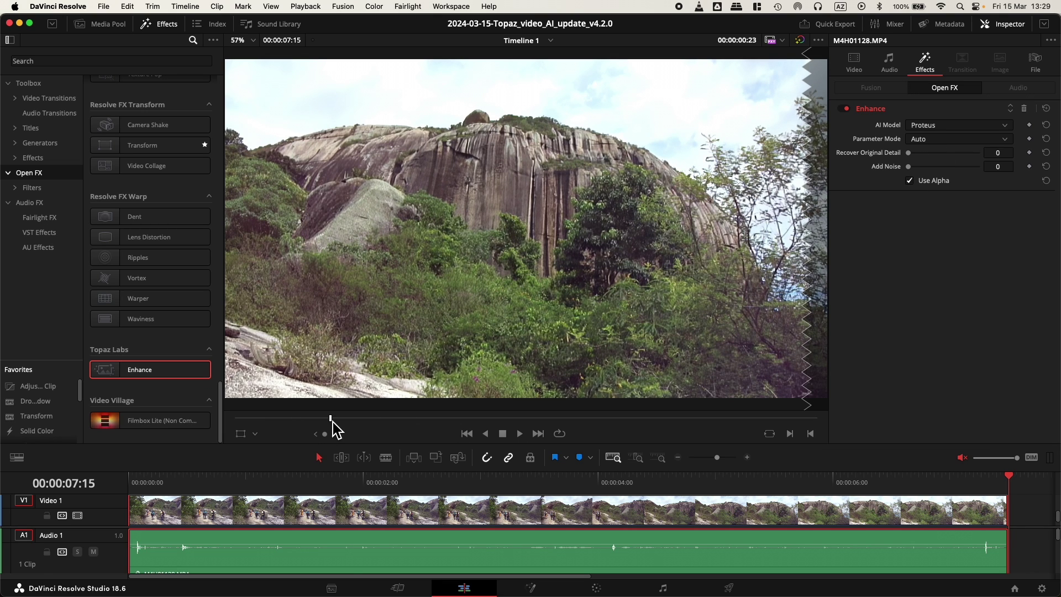
# Play the Proteus-enhanced clip to 00:00:07:15, then show its 1280 x 720, 29.970 fps metadata.
pyautogui.click(446, 429)
pyautogui.click(269, 482)
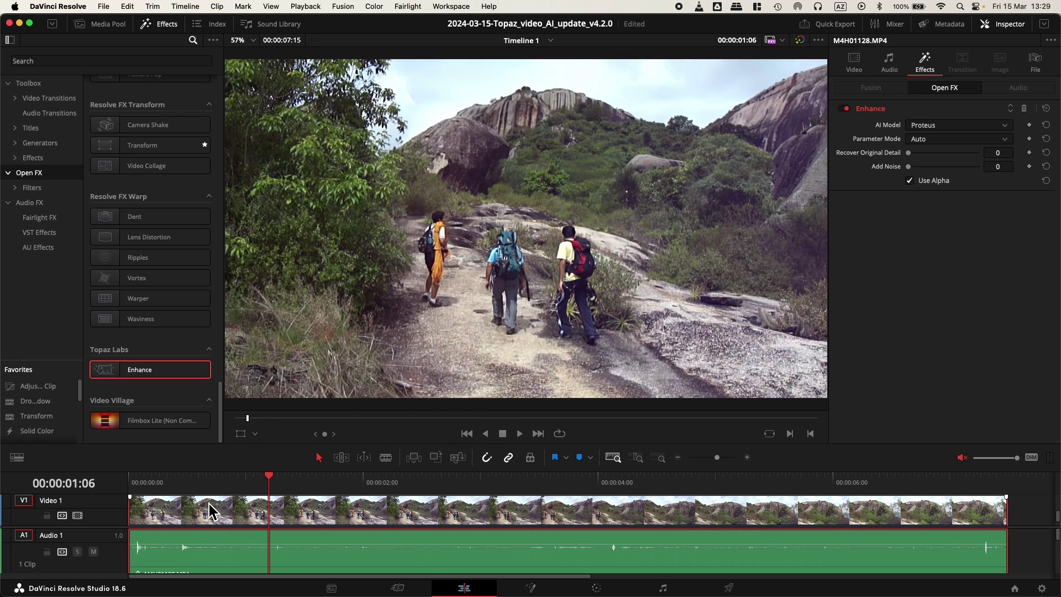
pyautogui.moveTo(209, 489); pyautogui.dragTo(131, 492)
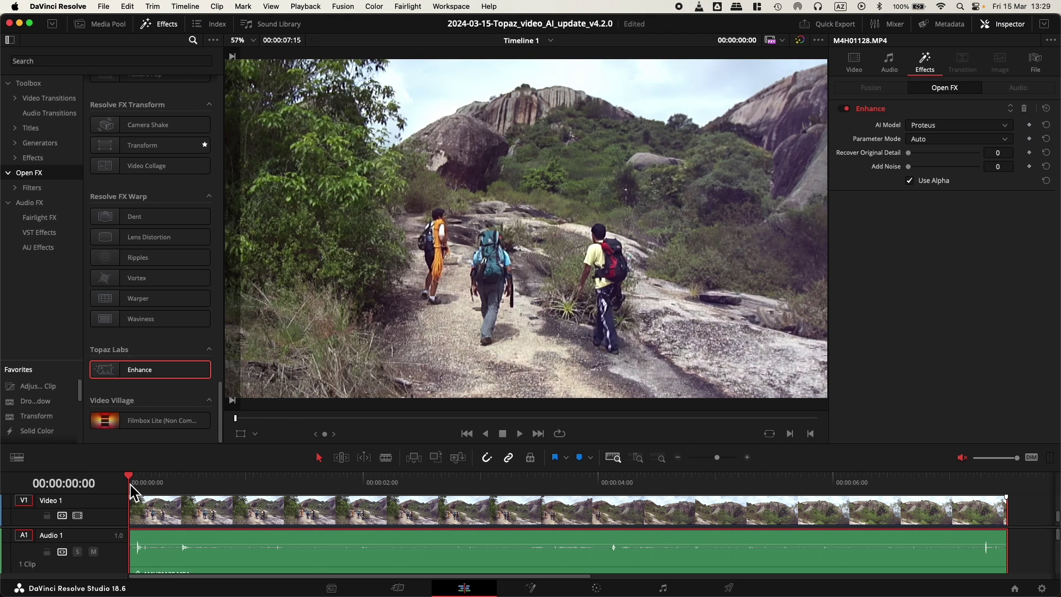
pyautogui.press('l')
pyautogui.press('l')
pyautogui.press('l')
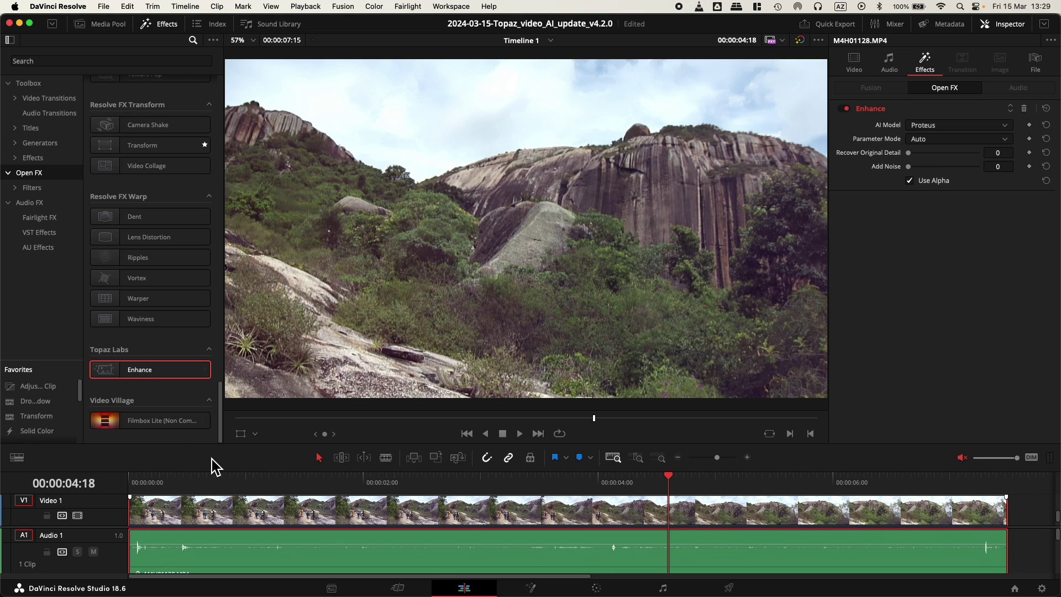
pyautogui.moveTo(175, 481); pyautogui.dragTo(143, 489)
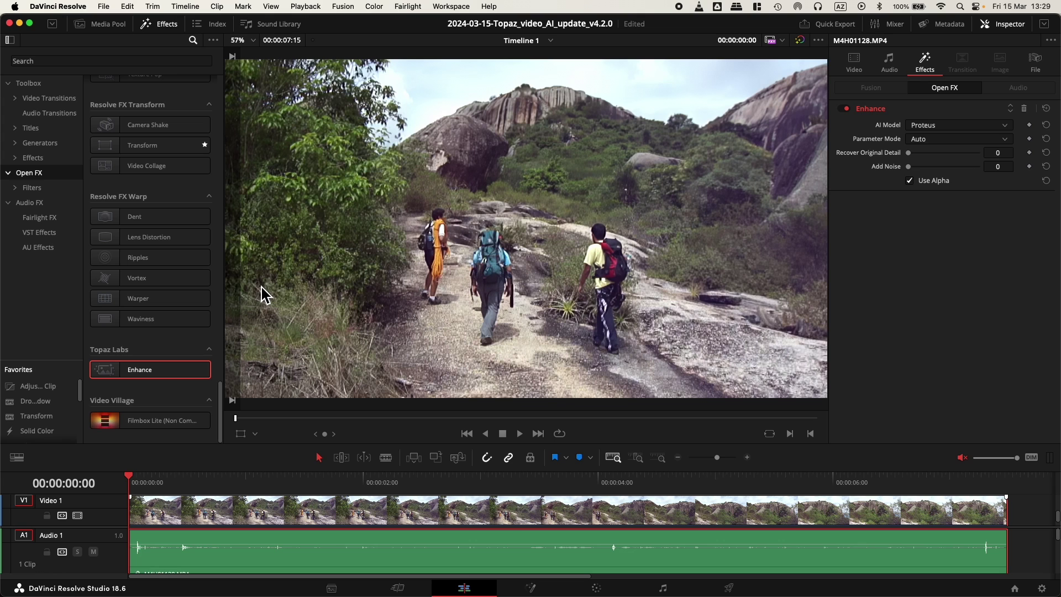
pyautogui.press('space')
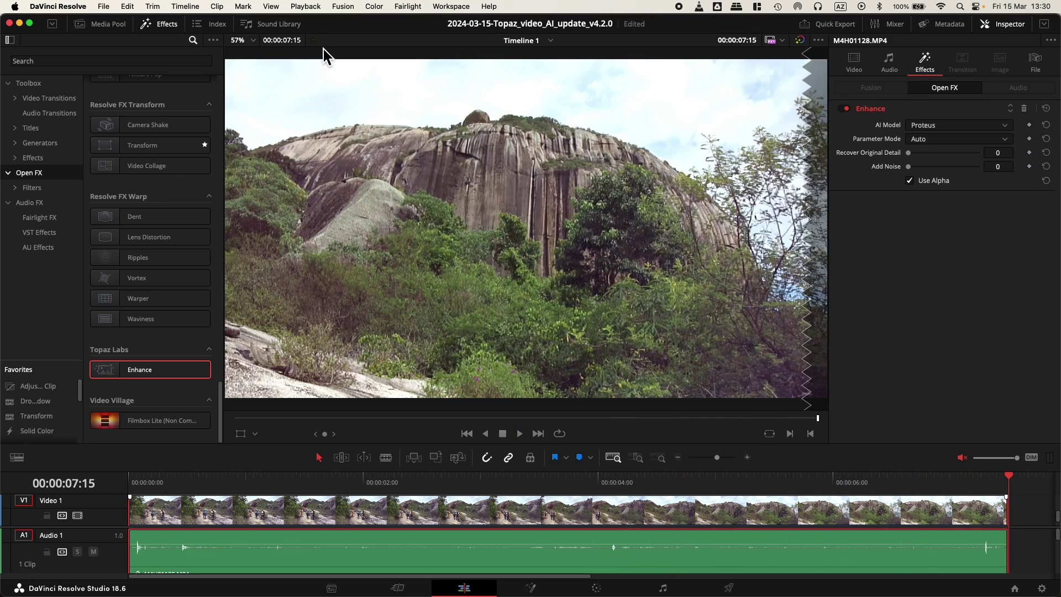
pyautogui.click(953, 25)
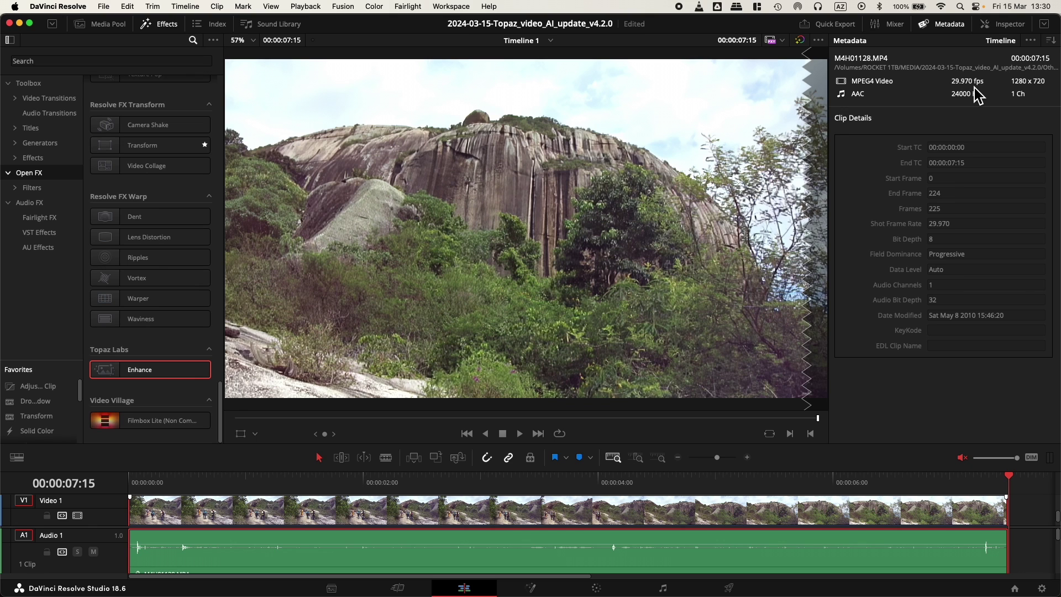
# Replay the enhanced hiking clip starting from 00:00:00:13.
pyautogui.moveTo(168, 479); pyautogui.dragTo(132, 487)
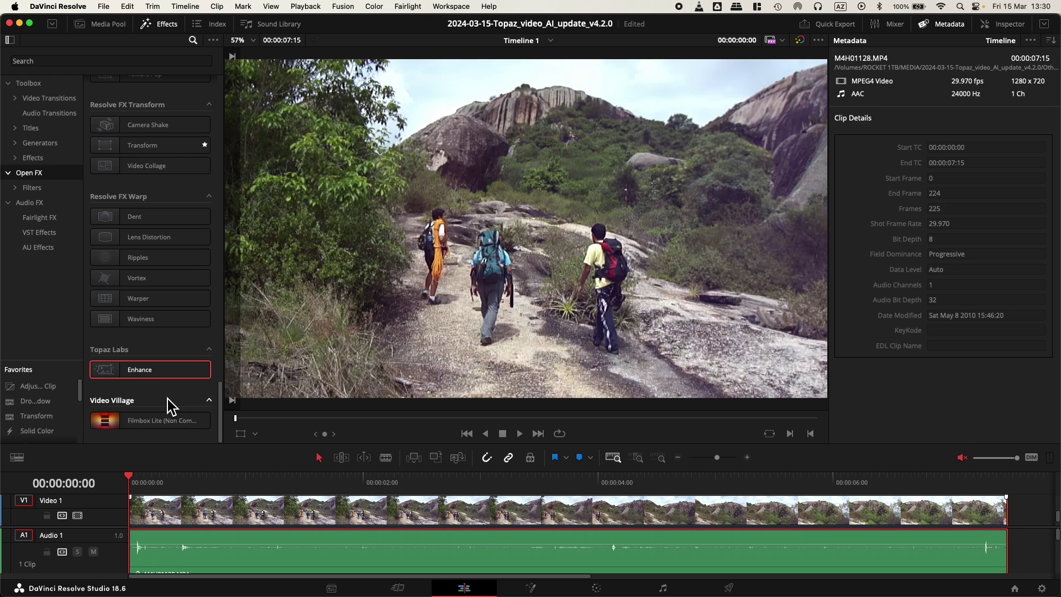
pyautogui.click(180, 480)
pyautogui.press('space')
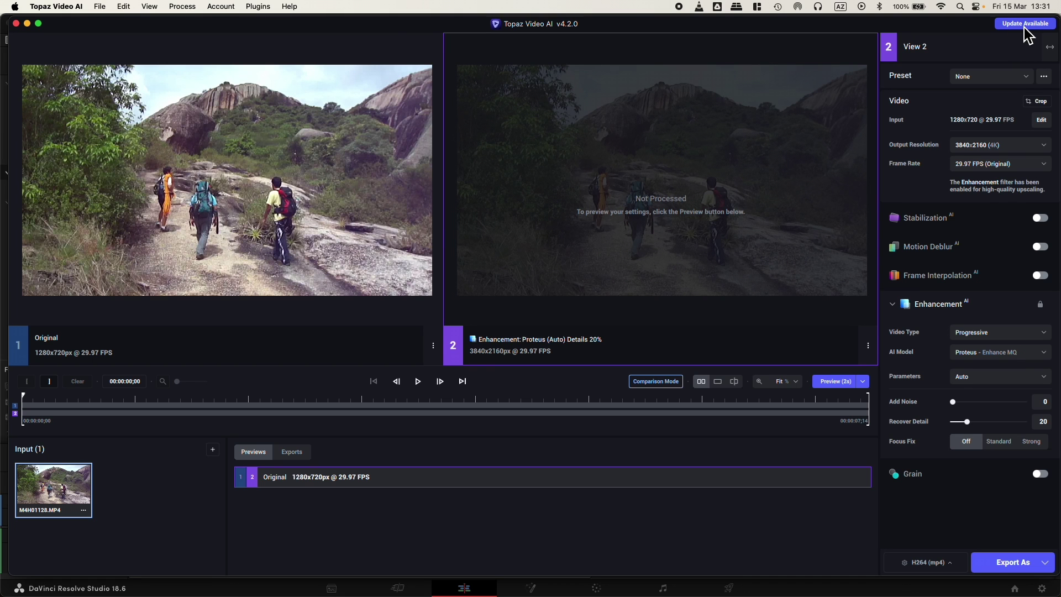
# Open the 4.2.1 release notes and download the update.
pyautogui.click(1023, 24)
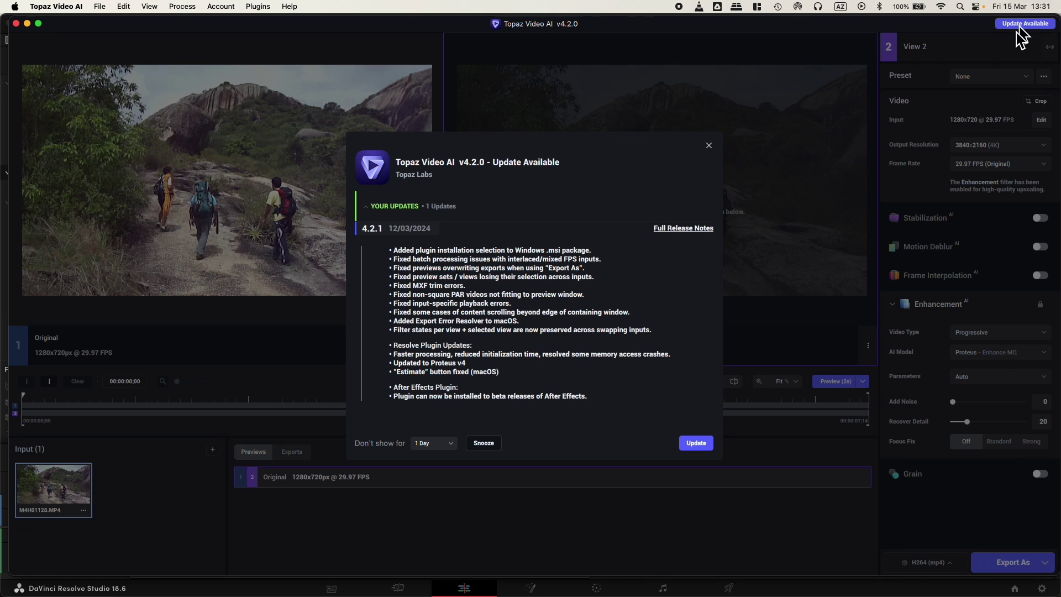
pyautogui.click(696, 445)
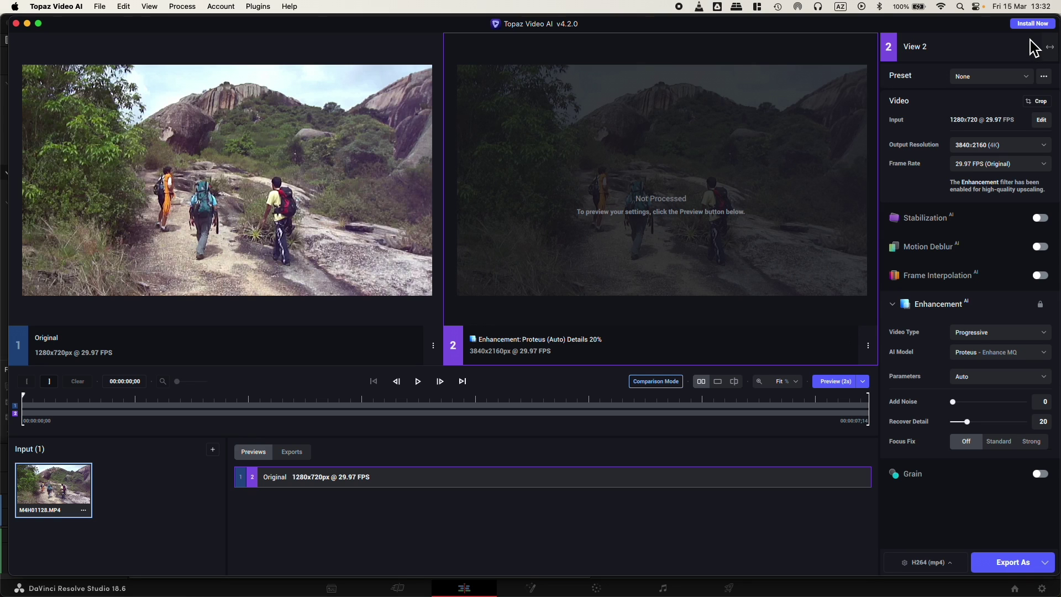
# Launch the update installer, accept the licence and include the OpenFX Plugin.
pyautogui.click(1032, 24)
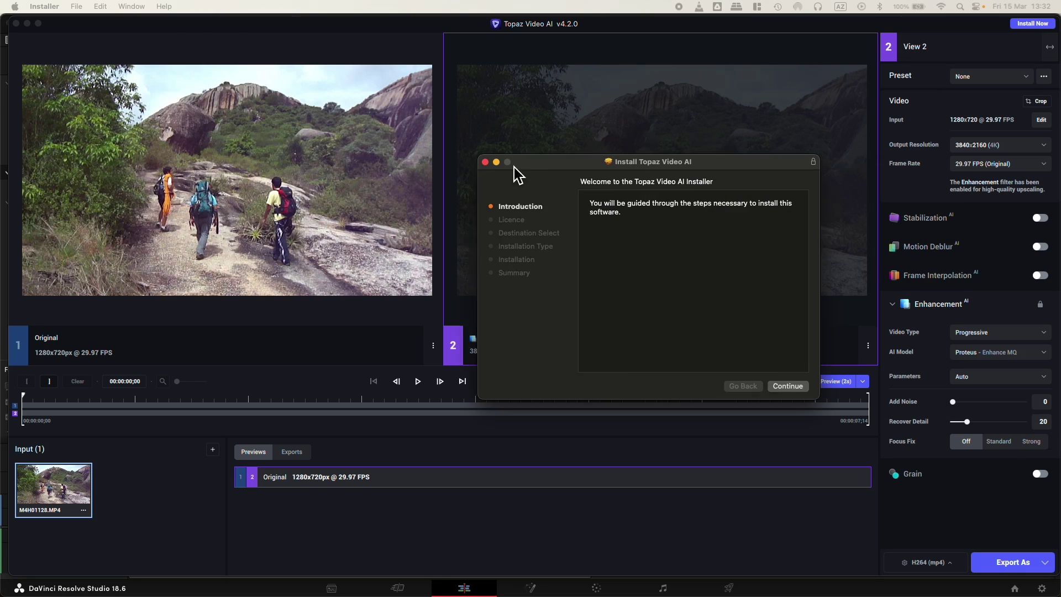
pyautogui.click(724, 380)
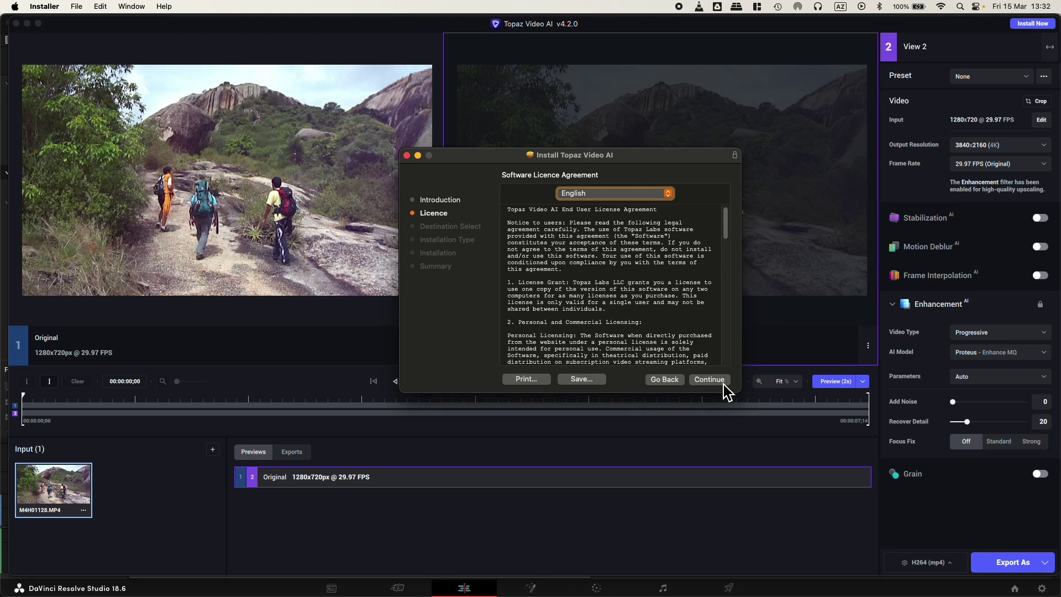
pyautogui.click(718, 381)
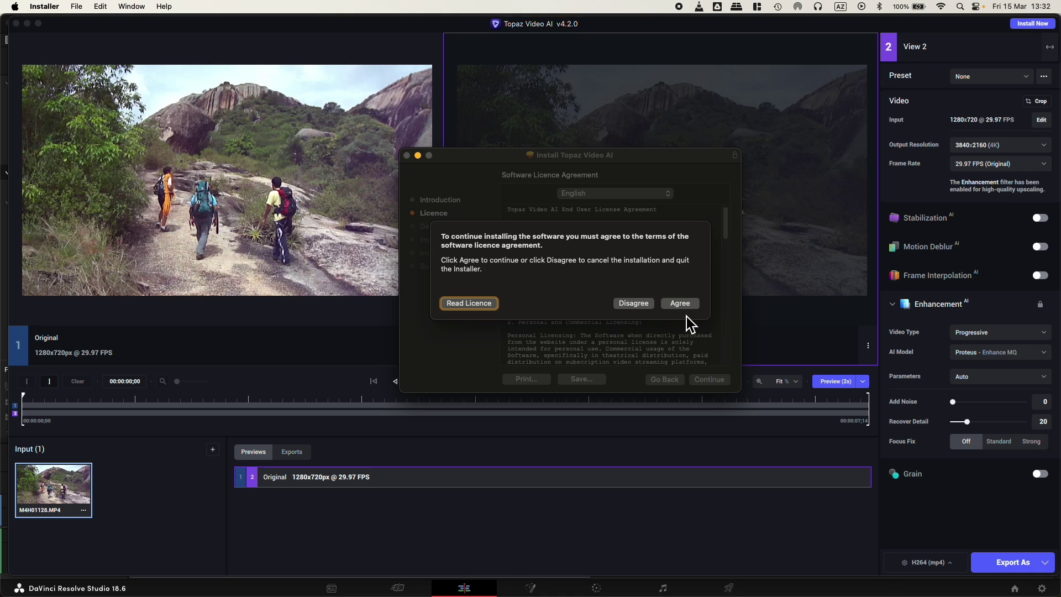
pyautogui.click(681, 303)
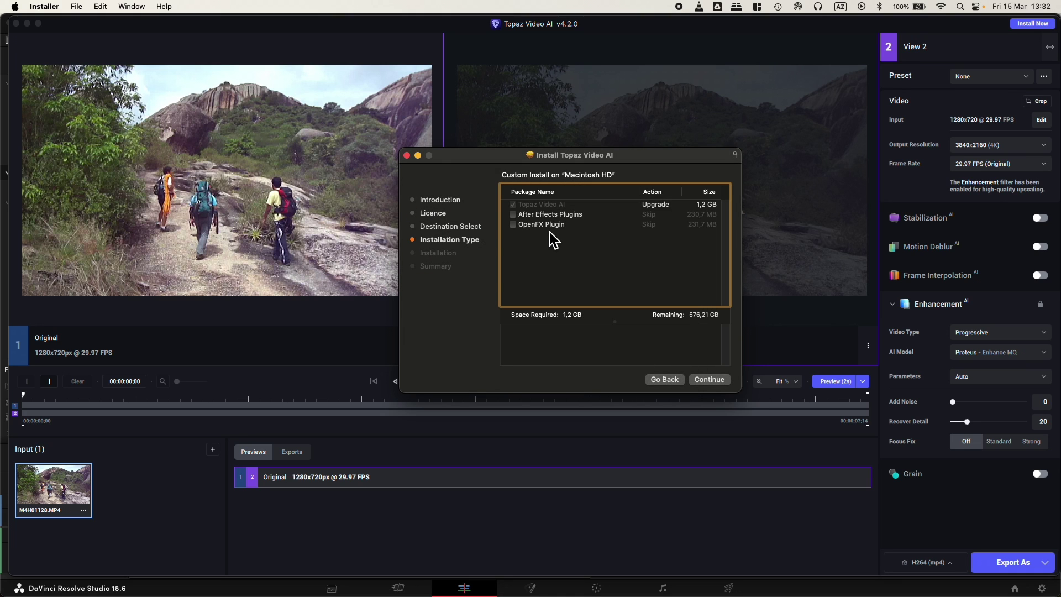
pyautogui.click(551, 227)
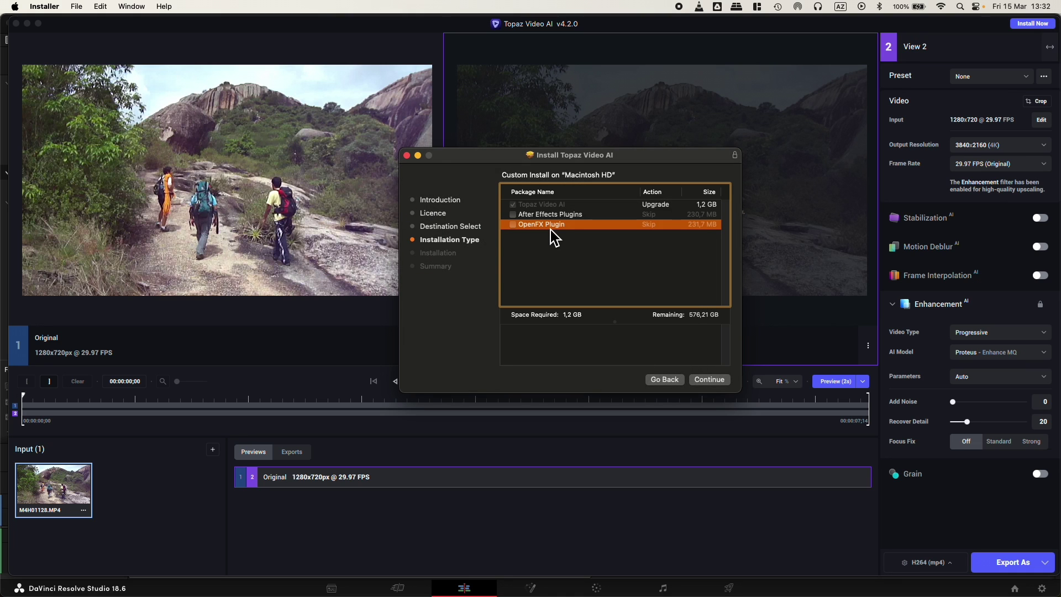
# Install the packages, closing DaVinci Resolve and authorising with the admin password.
pyautogui.click(713, 385)
pyautogui.click(712, 385)
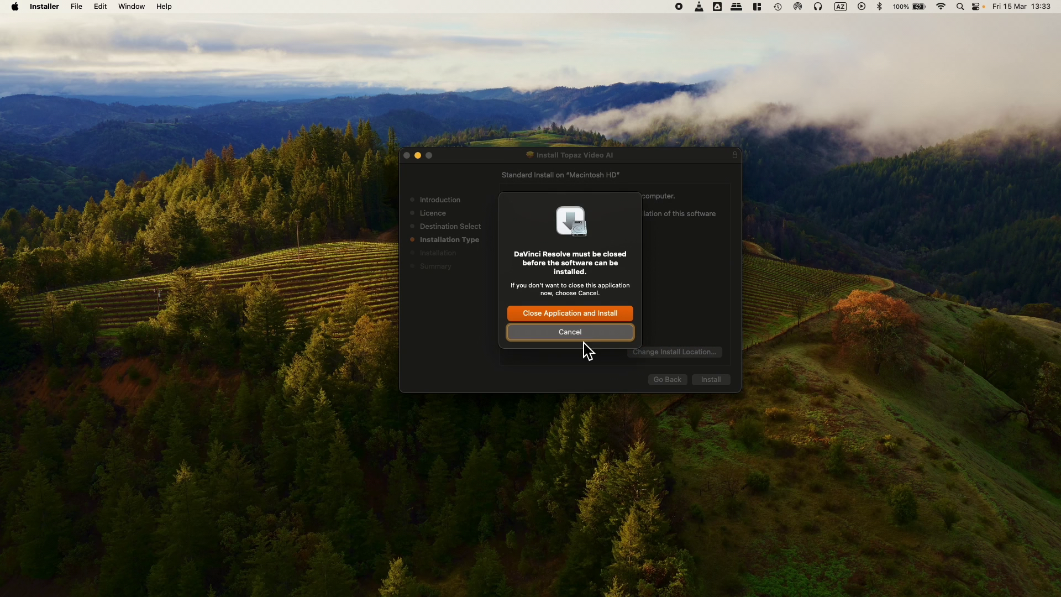
pyautogui.press('Return')
pyautogui.write('••')
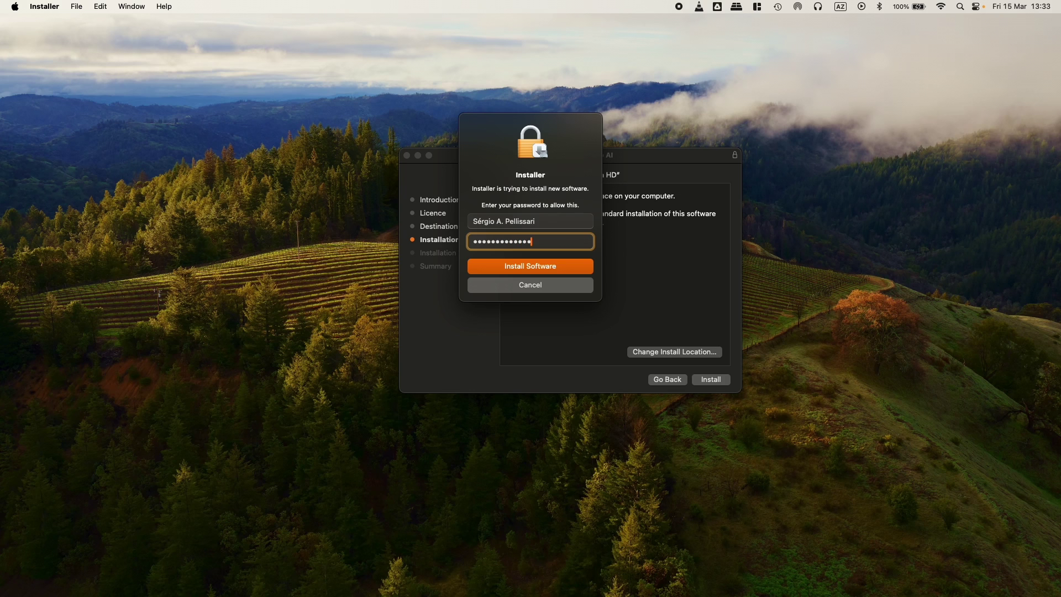
pyautogui.press('Return')
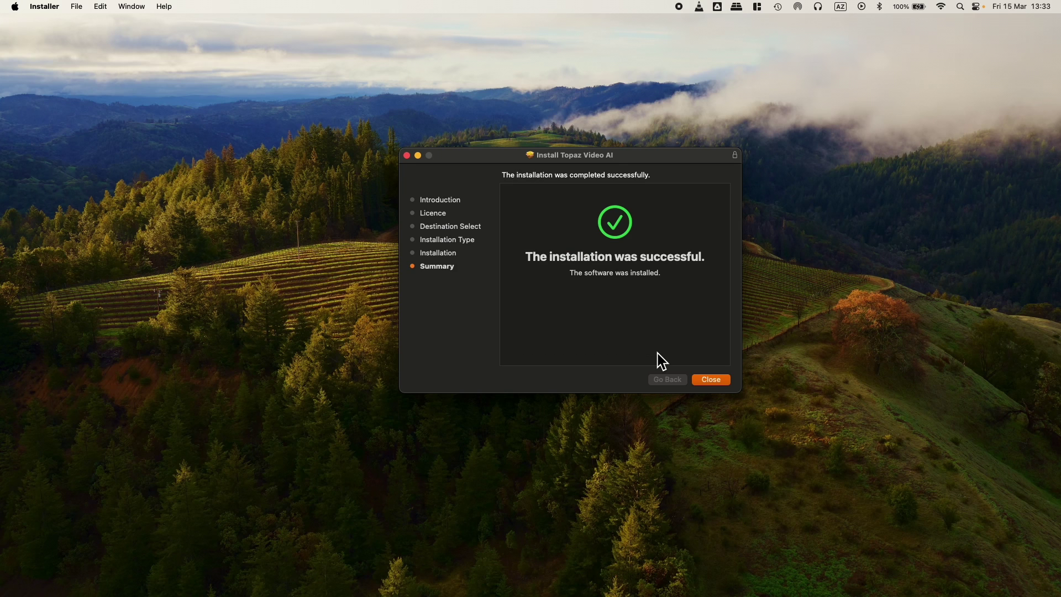
# Close the installer, return to the three-clip Timeline 1 and play it from the start.
pyautogui.click(711, 379)
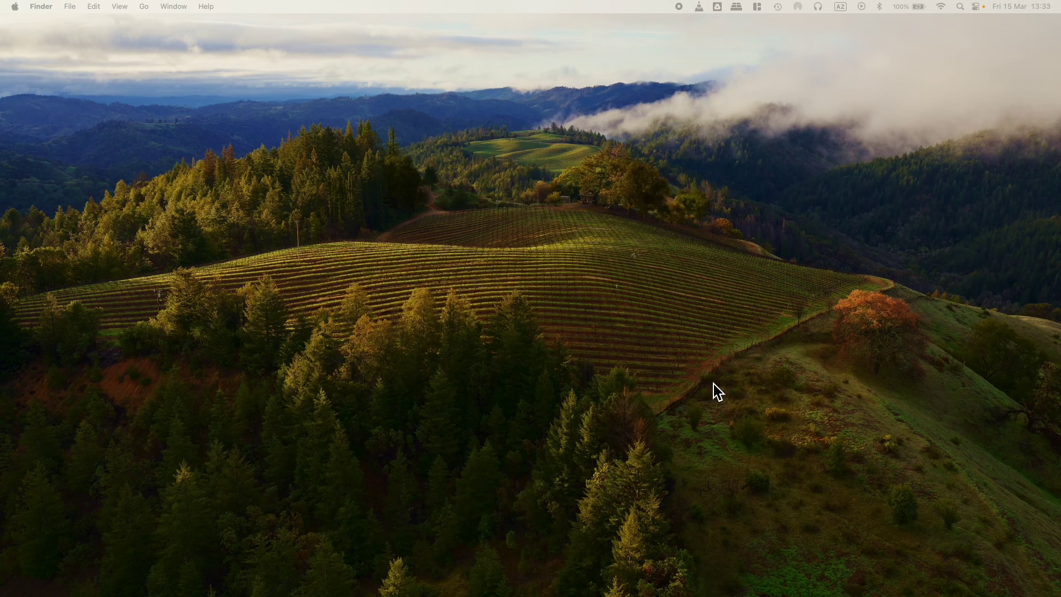
pyautogui.moveTo(534, 580)
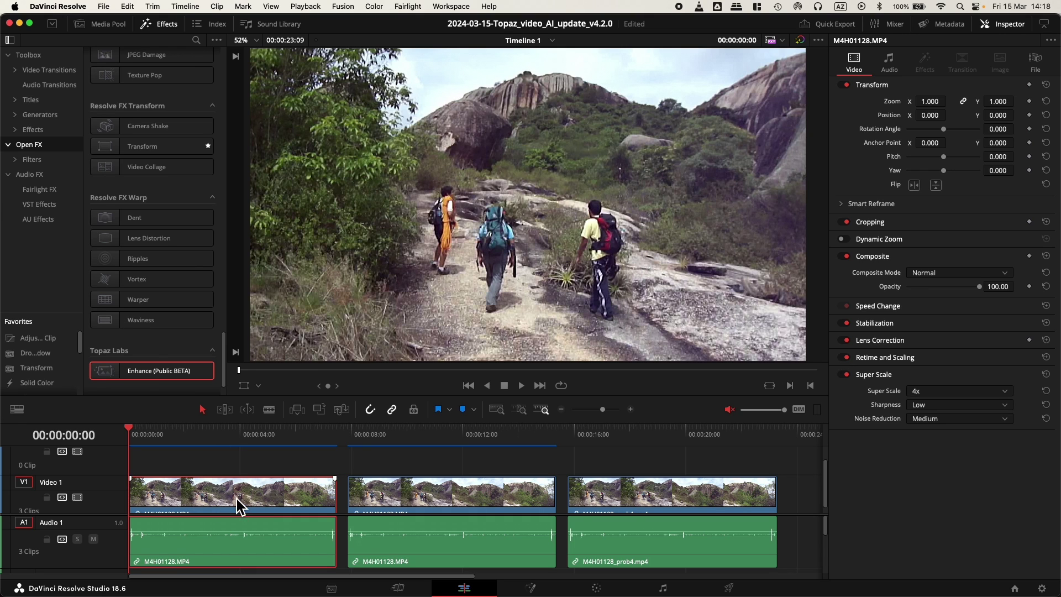
pyautogui.click(430, 437)
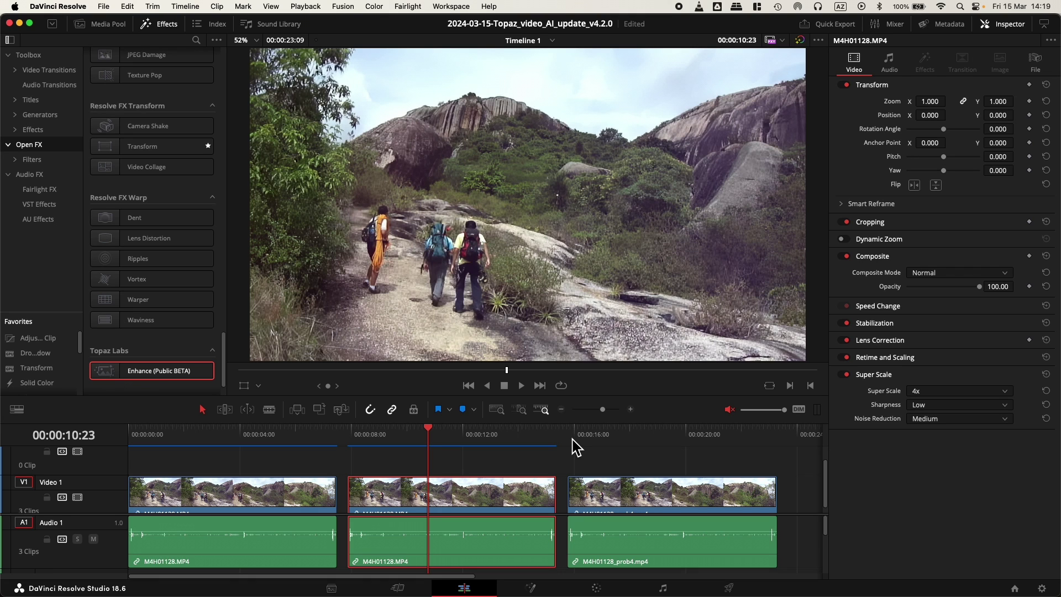
pyautogui.press('Home')
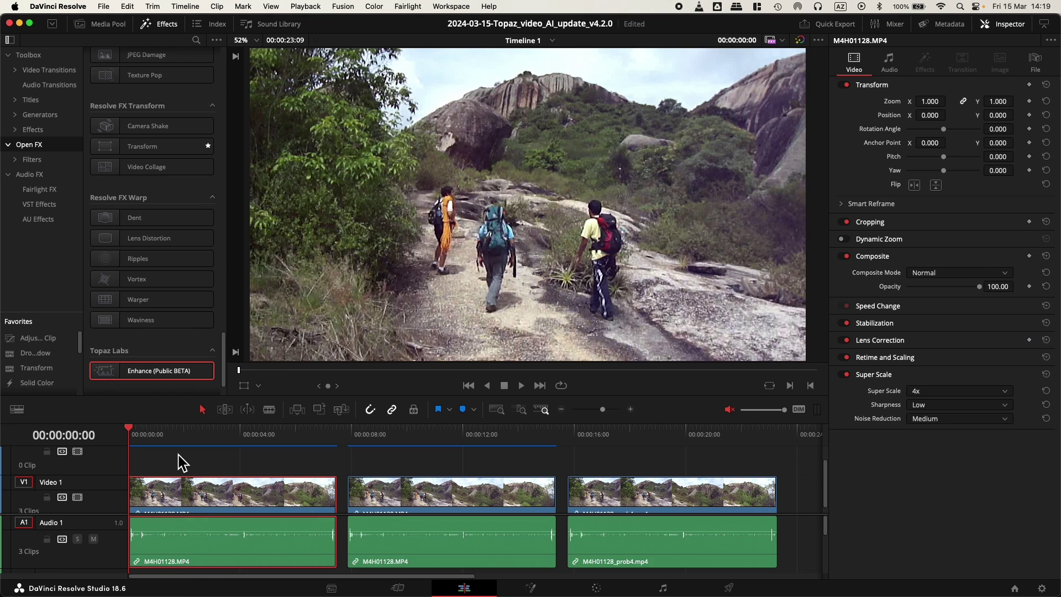
pyautogui.press('space')
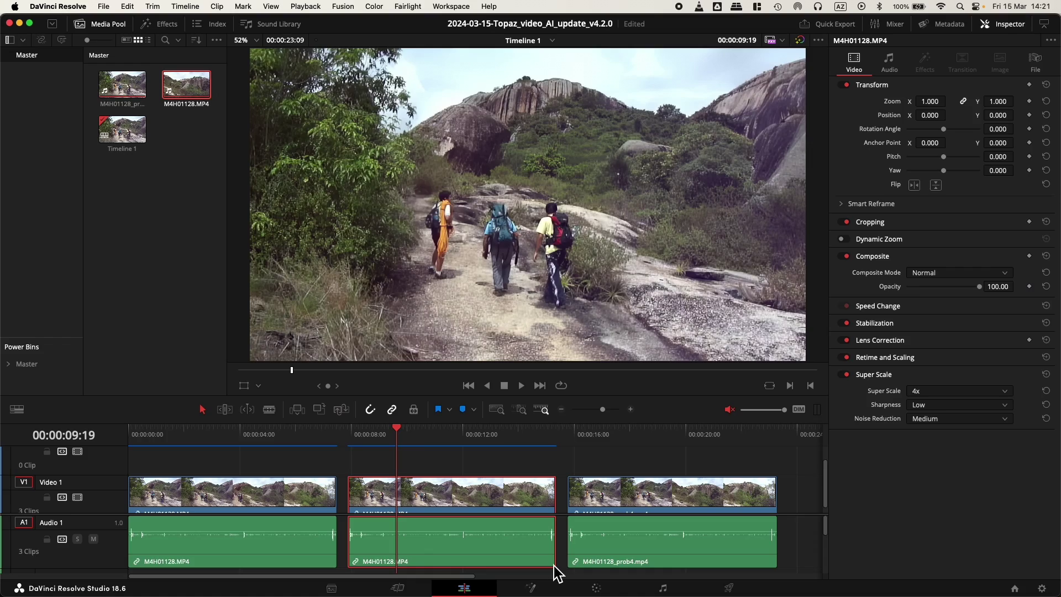
# Put the playhead in the middle M4H01128.MP4 clip using Super Scale 4x.
pyautogui.click(409, 435)
pyautogui.moveTo(421, 439); pyautogui.dragTo(558, 485)
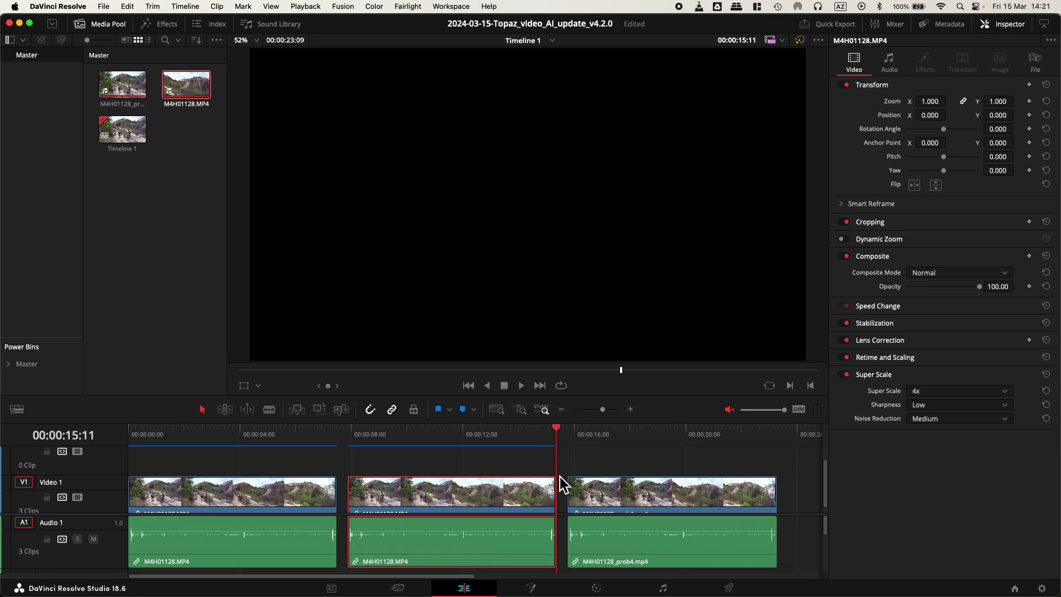
pyautogui.moveTo(533, 591)
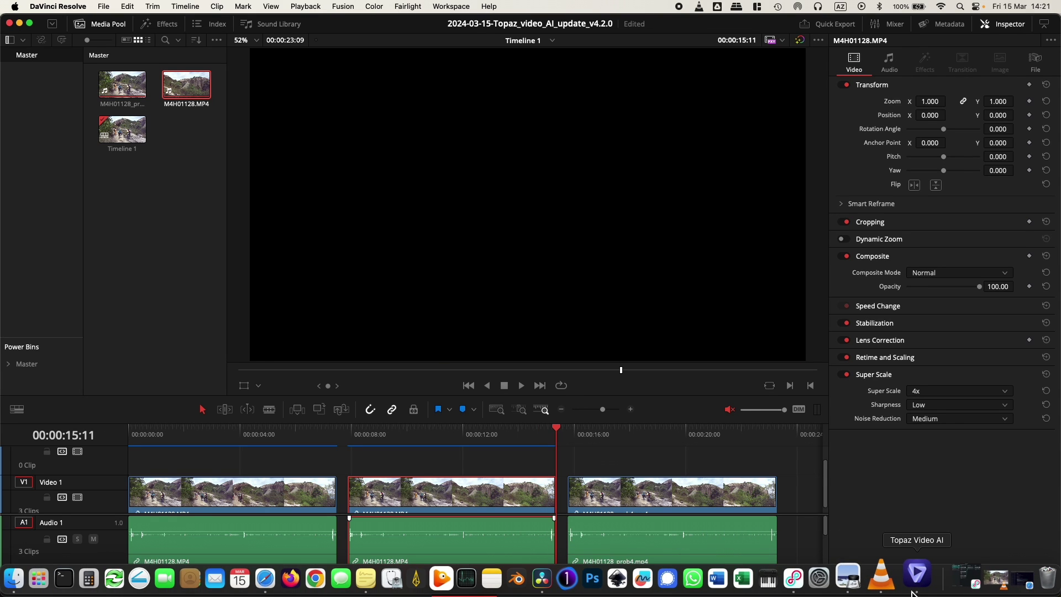
pyautogui.click(916, 579)
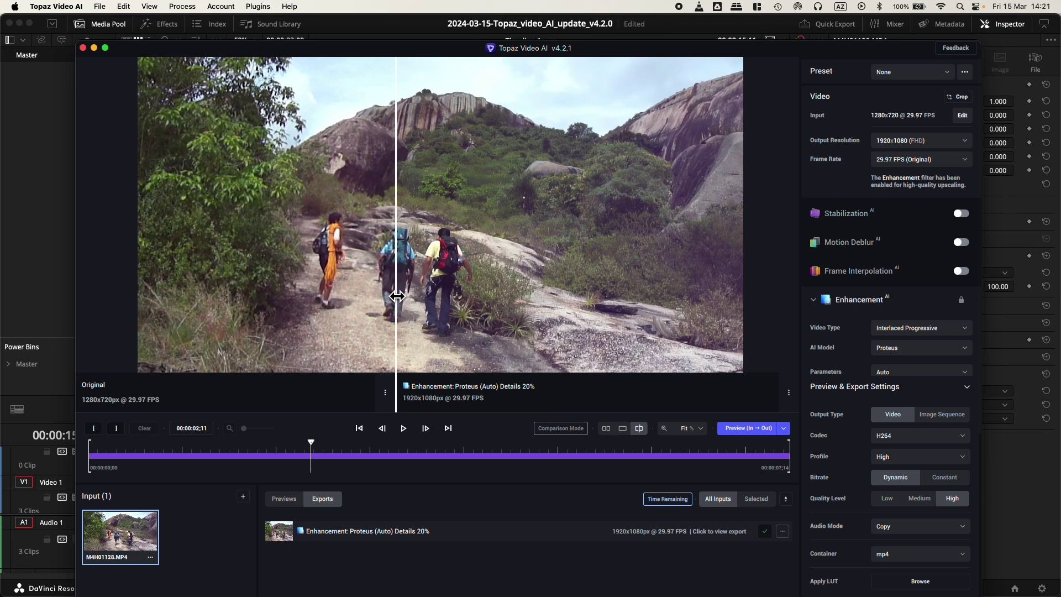
pyautogui.moveTo(398, 297); pyautogui.dragTo(405, 301)
pyautogui.moveTo(406, 303); pyautogui.dragTo(363, 331)
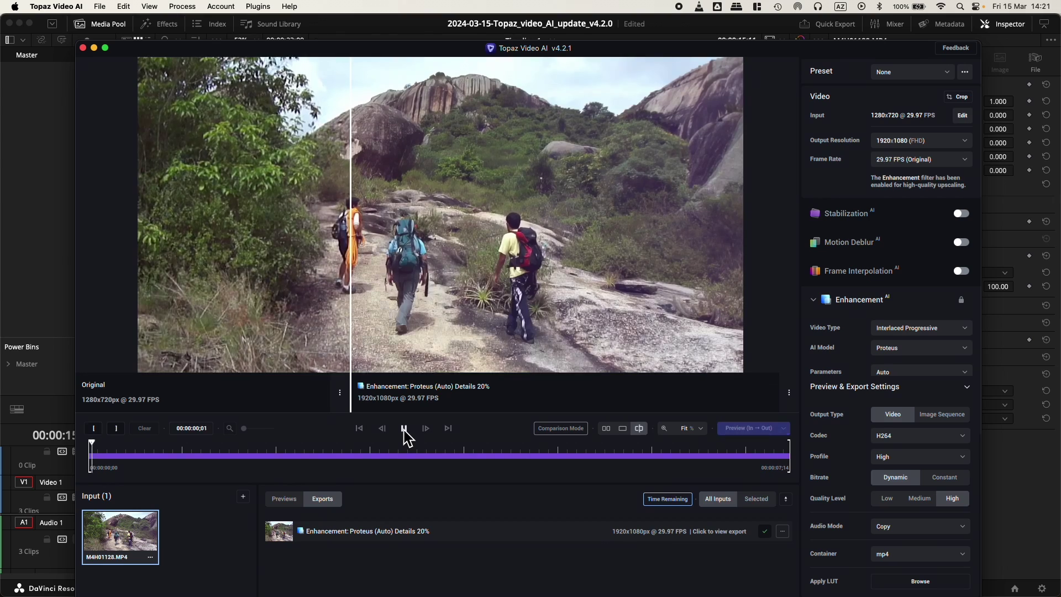
pyautogui.click(34, 136)
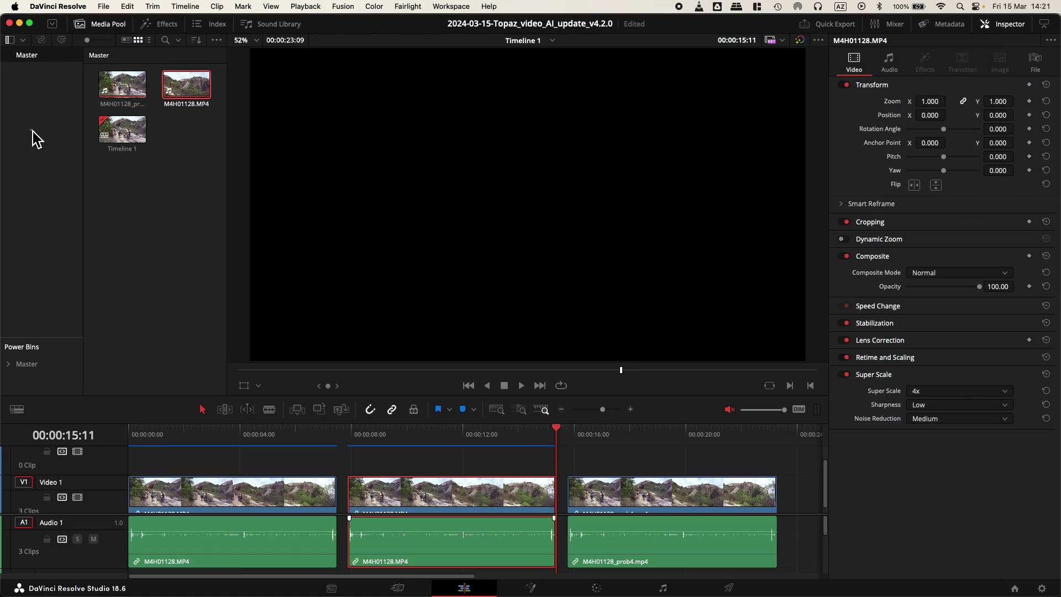
pyautogui.click(577, 435)
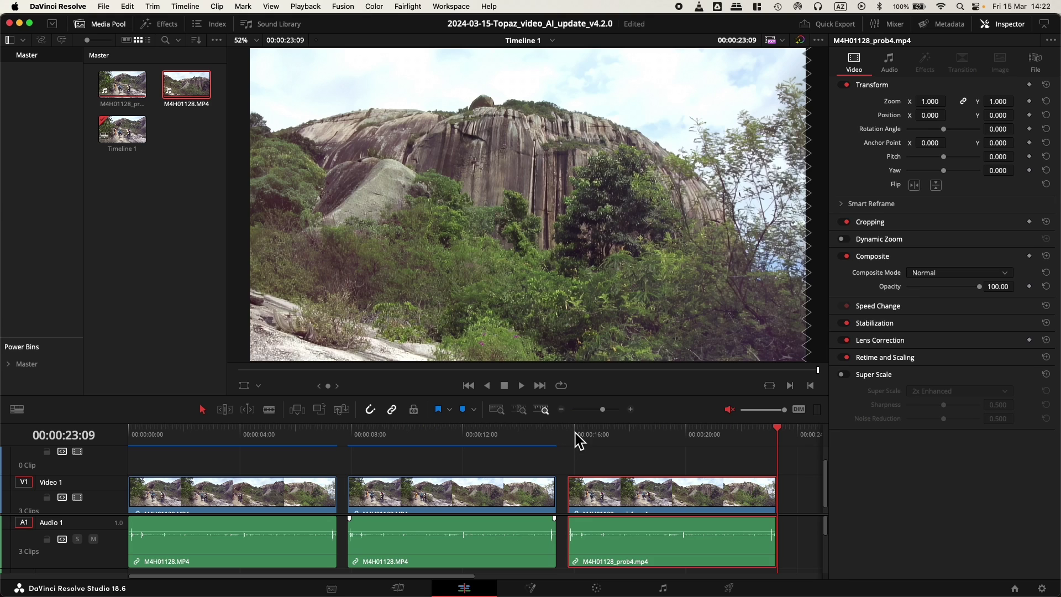
pyautogui.click(575, 440)
pyautogui.press('space')
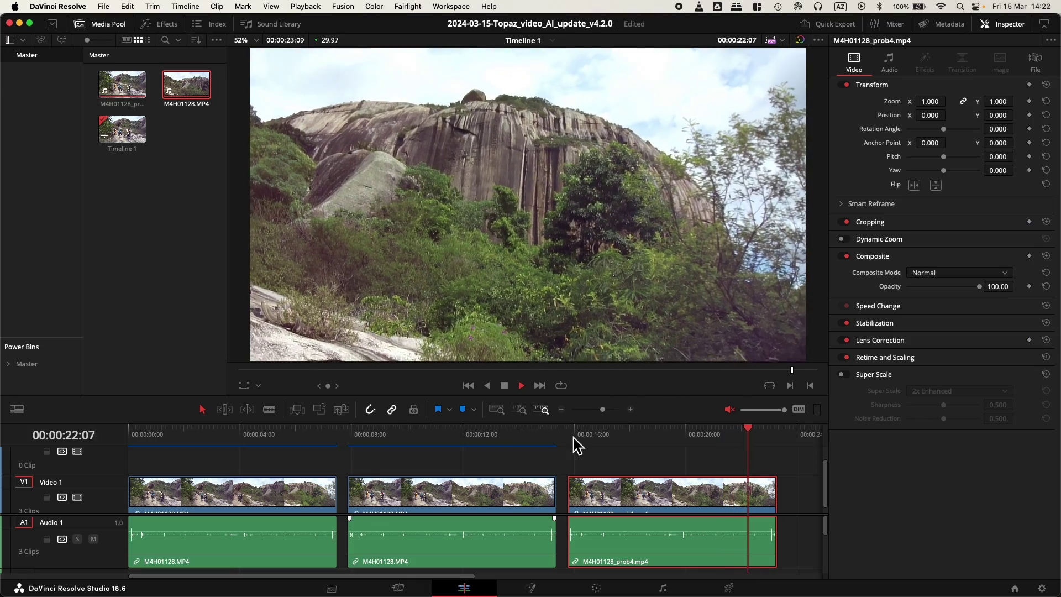
pyautogui.click(435, 442)
pyautogui.press('space')
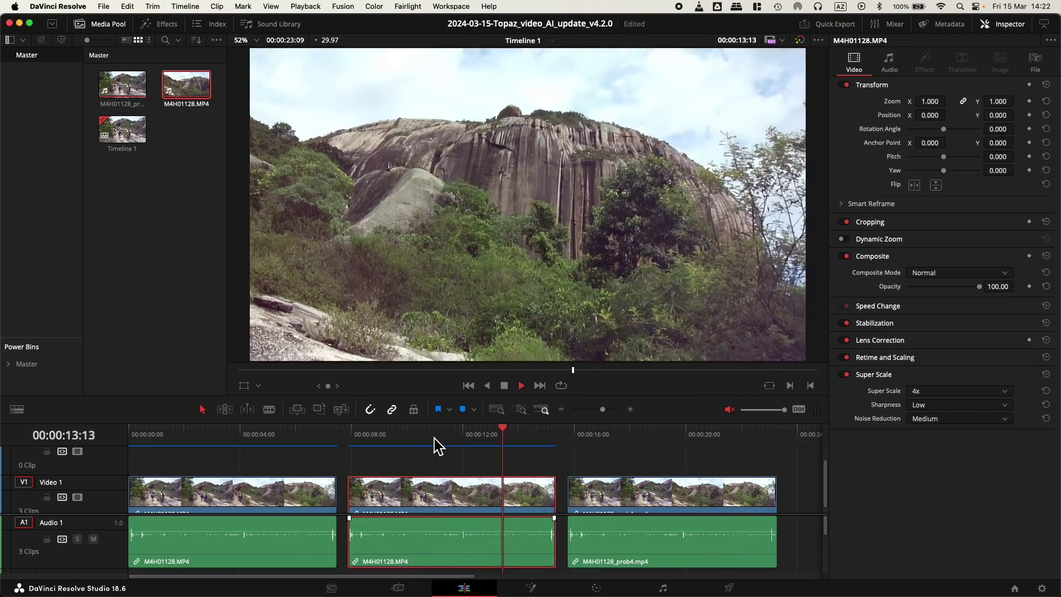
pyautogui.press('space')
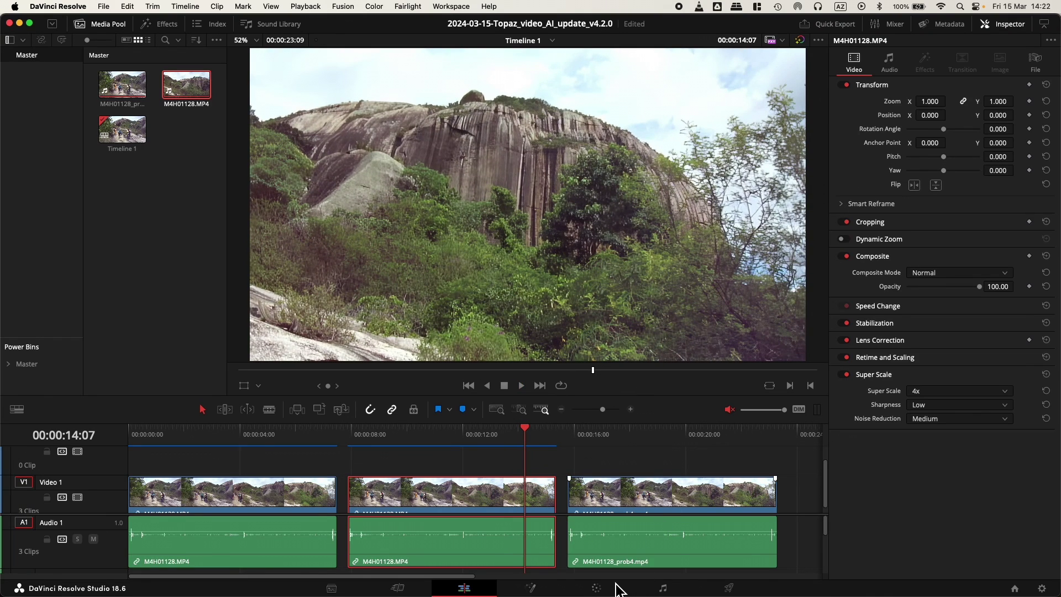
pyautogui.click(596, 587)
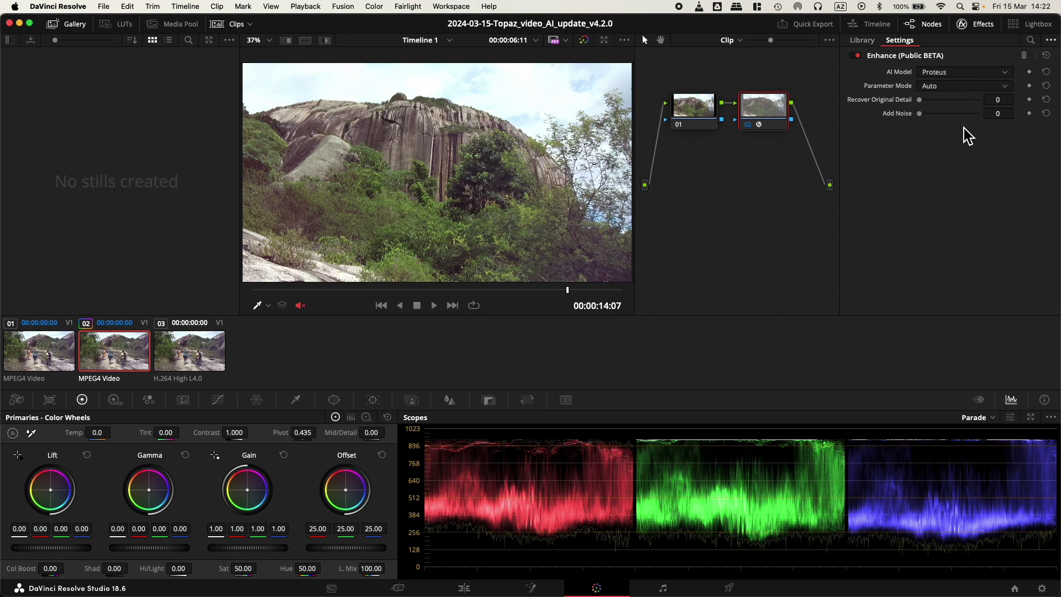
# Switch the middle clip's Enhance Parameter Mode to Manual, then return to the Edit page.
pyautogui.click(961, 87)
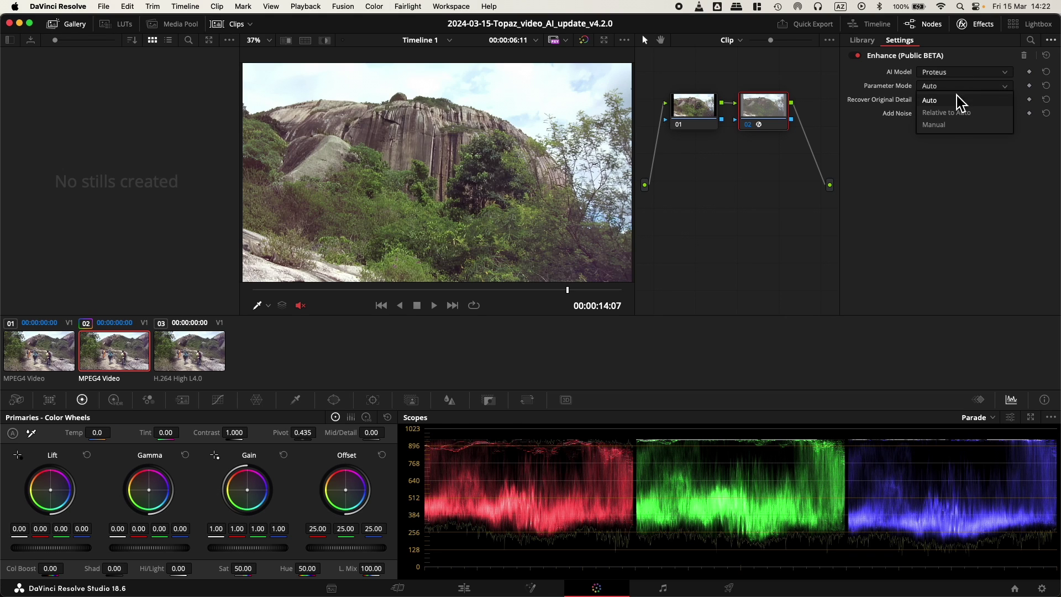
pyautogui.click(952, 126)
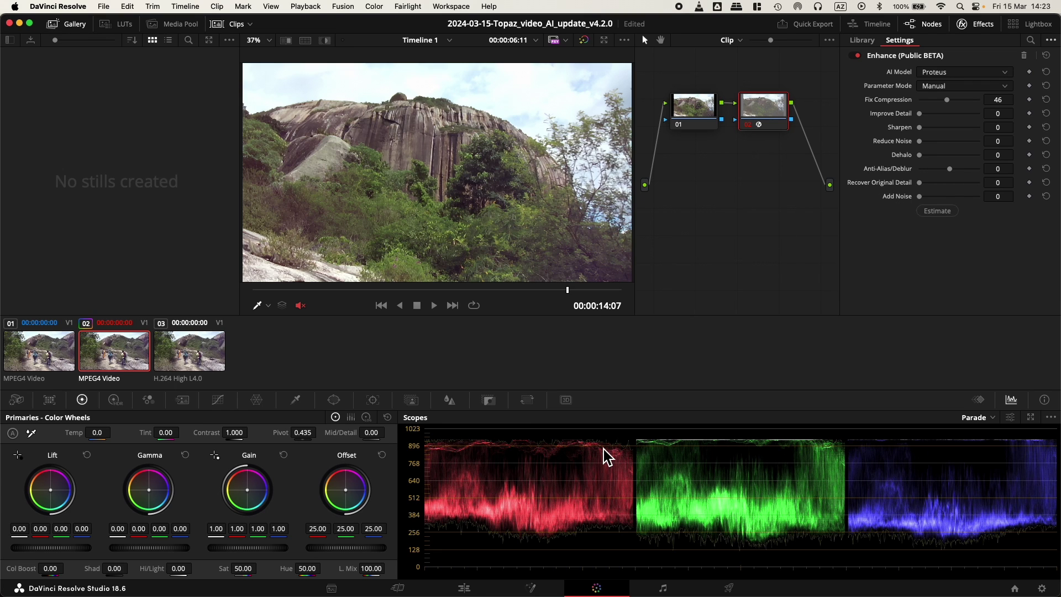
pyautogui.click(464, 587)
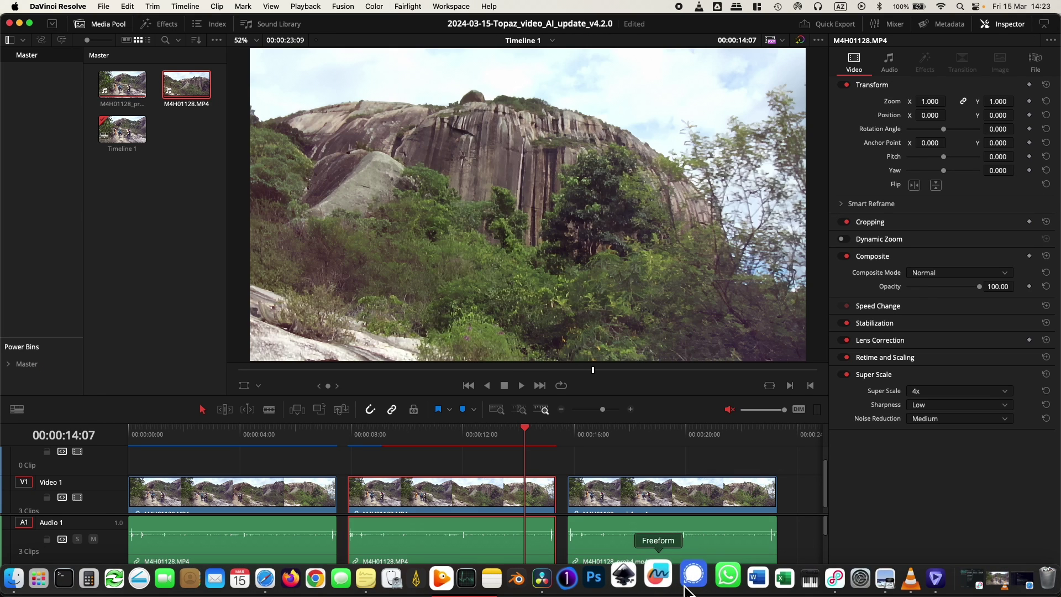
# In Topaz Video AI, keep Proteus as the AI model for the hiking clip.
pyautogui.click(934, 578)
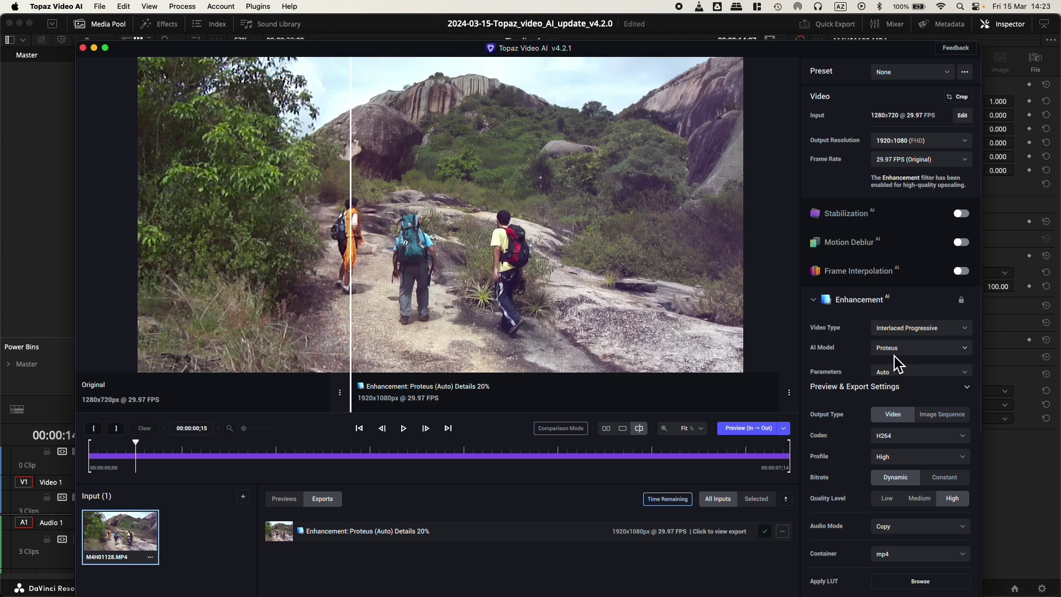
pyautogui.click(913, 350)
pyautogui.click(911, 348)
# Reposition the Topaz window and comparison split to review Original vs Proteus, then return to Resolve.
pyautogui.moveTo(876, 303)
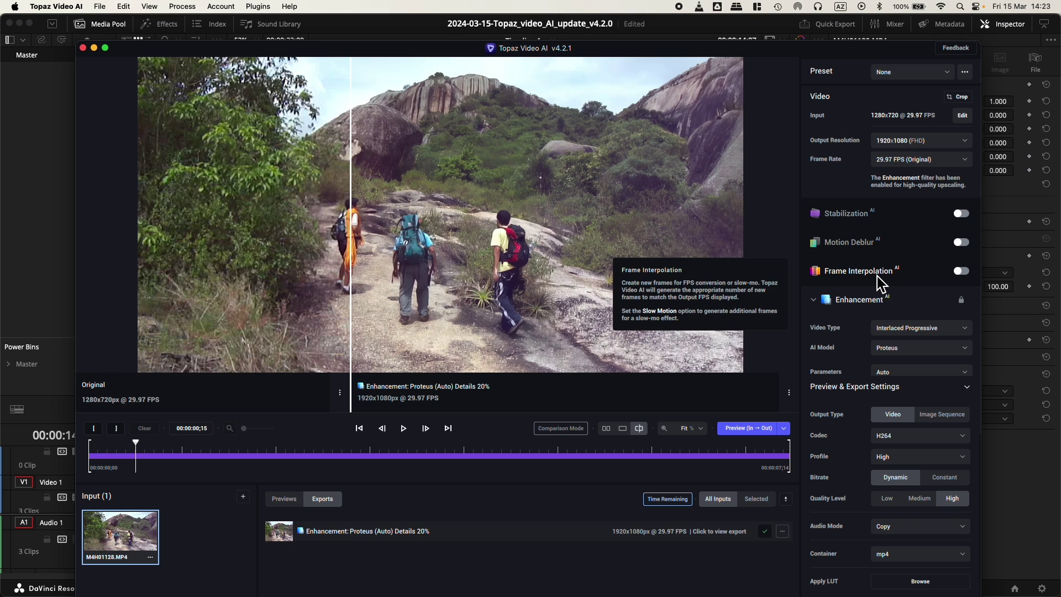
pyautogui.moveTo(872, 249)
pyautogui.moveTo(867, 216)
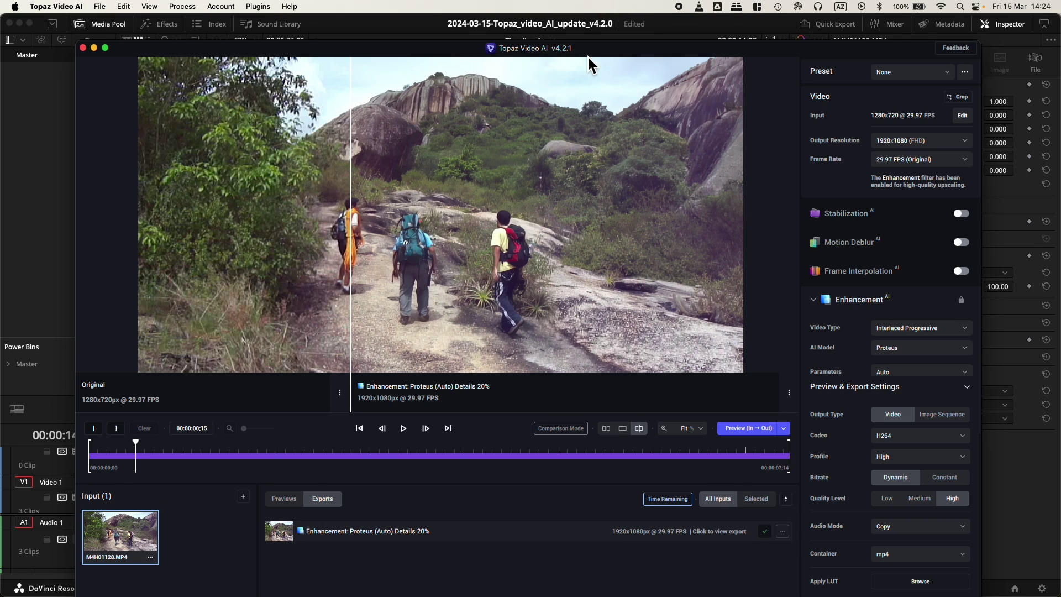
pyautogui.moveTo(596, 51); pyautogui.dragTo(598, 40)
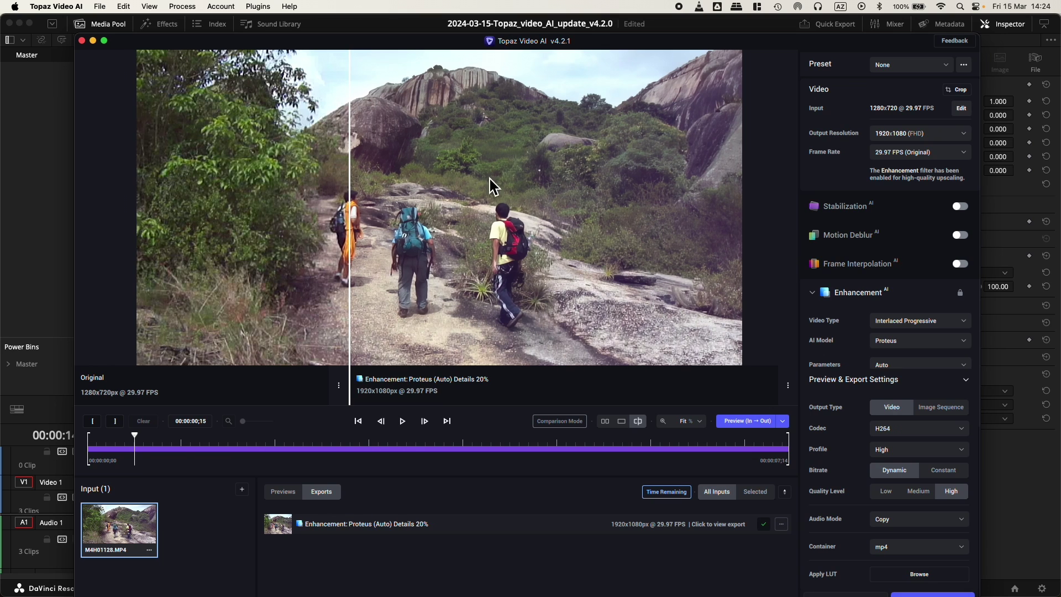
pyautogui.moveTo(355, 245); pyautogui.dragTo(394, 267)
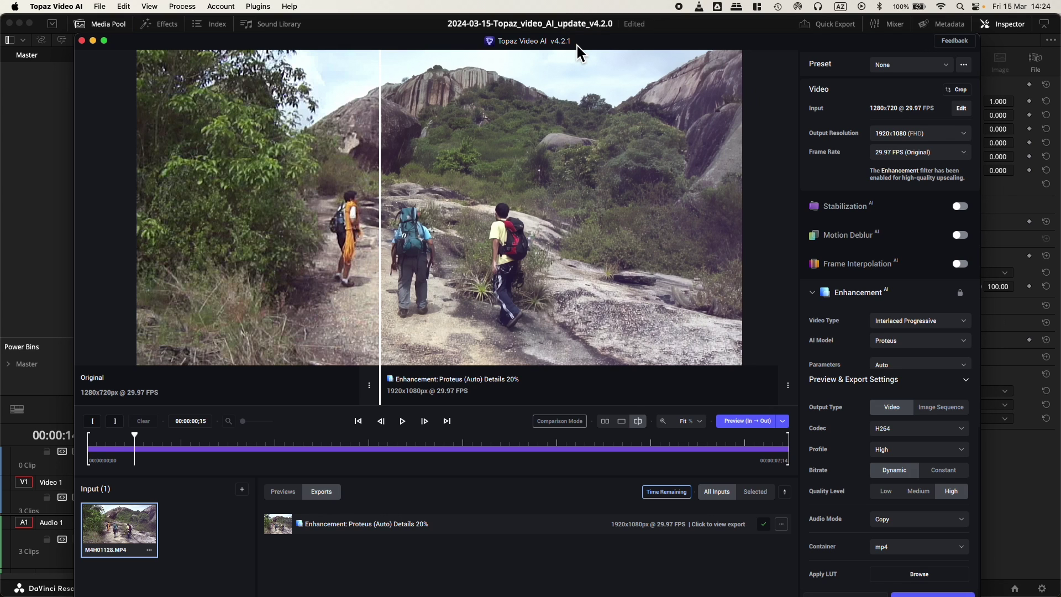
pyautogui.moveTo(577, 44); pyautogui.dragTo(584, 40)
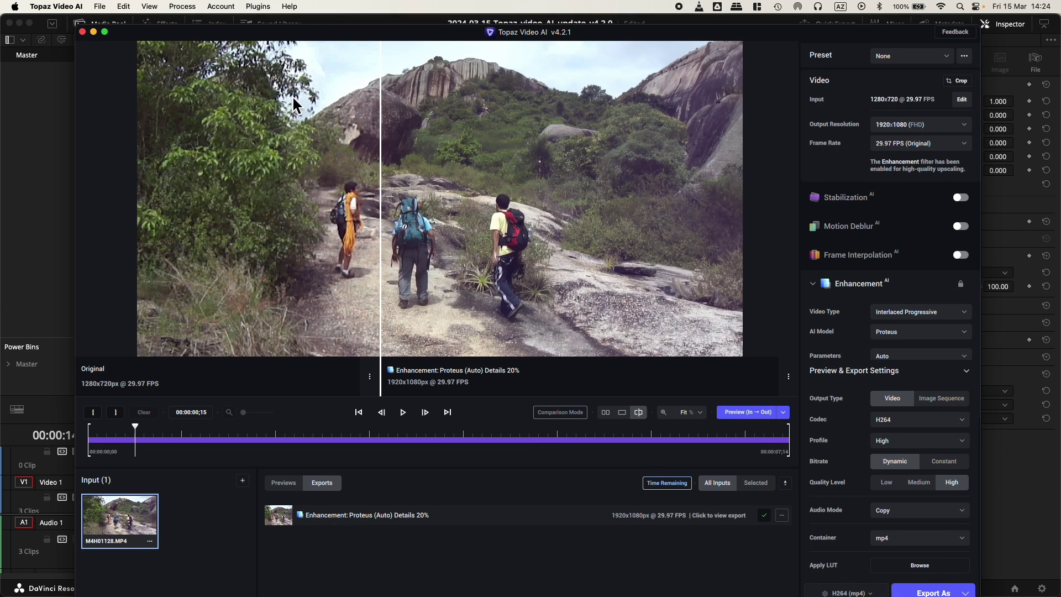
pyautogui.moveTo(250, 36); pyautogui.dragTo(215, 31)
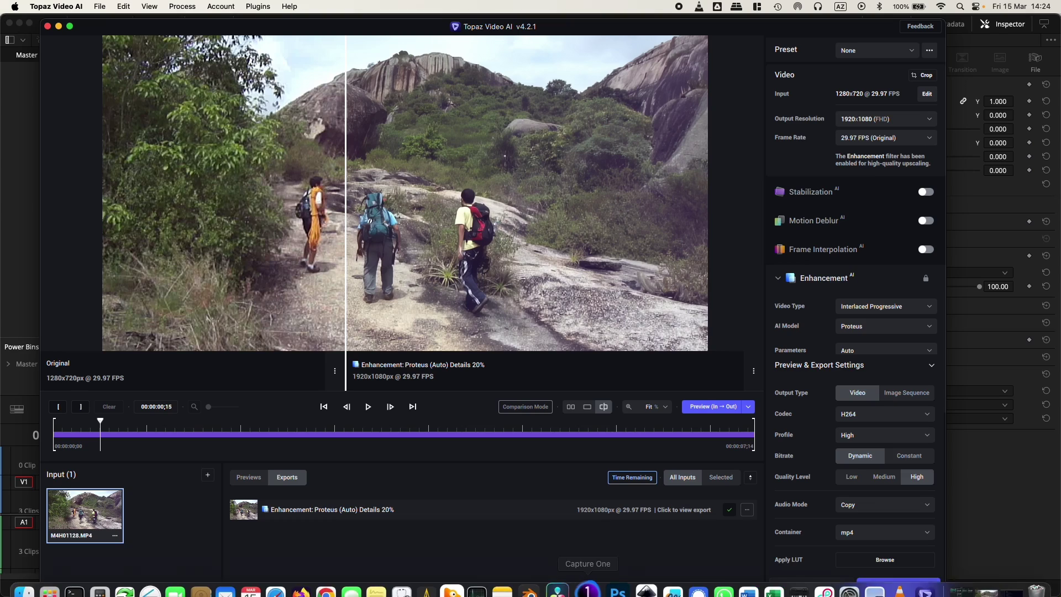
pyautogui.click(565, 586)
# Select the third clip, M4H01128_prob4.mp4, then bring up the original M4H01128.MP4 playing in VLC.
pyautogui.click(569, 435)
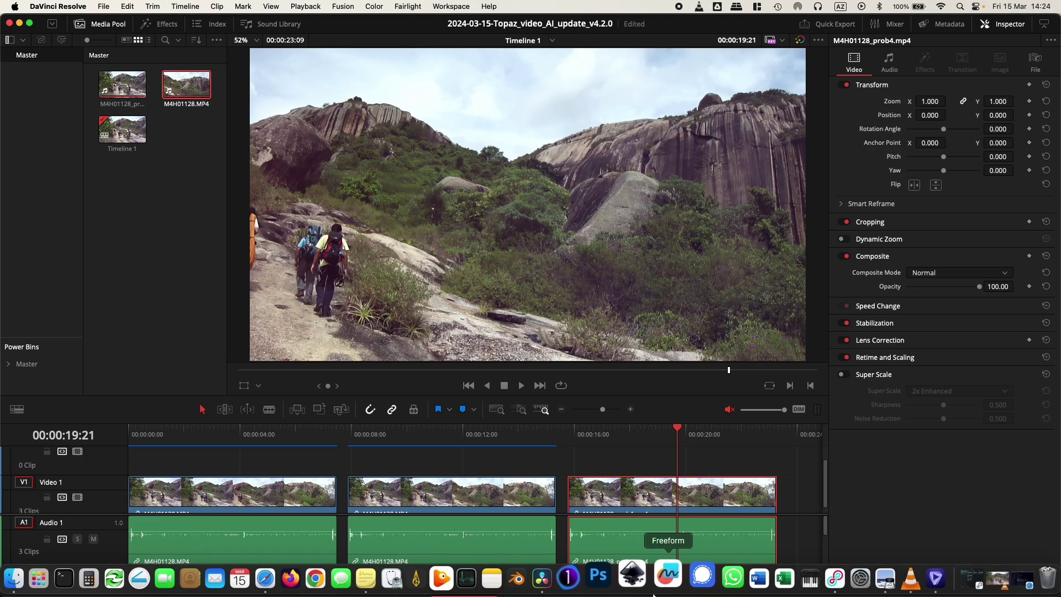
pyautogui.press('super+Tab')
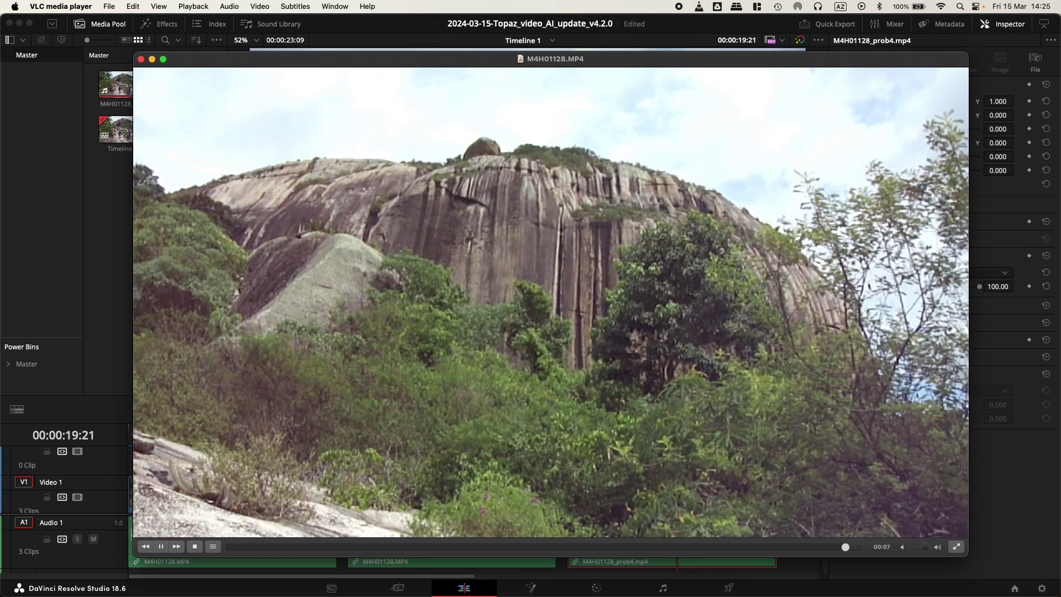
# Close VLC's M4H01128.MP4 playback window with Cmd+W.
pyautogui.press('super+w')
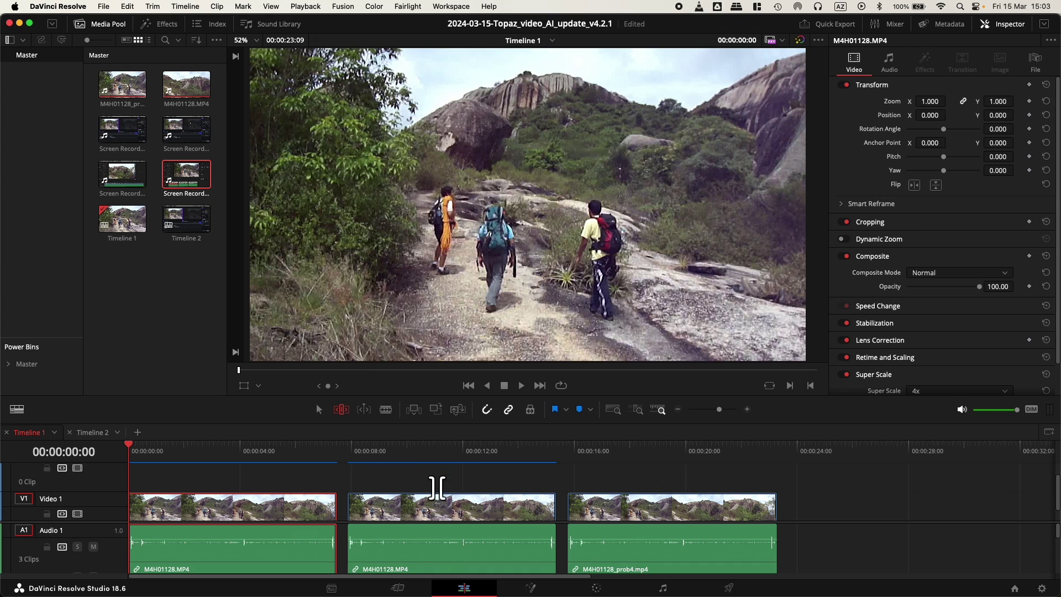
# Inspect the second clip's options and the Playback > Render Cache settings, then dismiss the menus.
pyautogui.scroll(-1, 436, 487)
pyautogui.rightClick(434, 489)
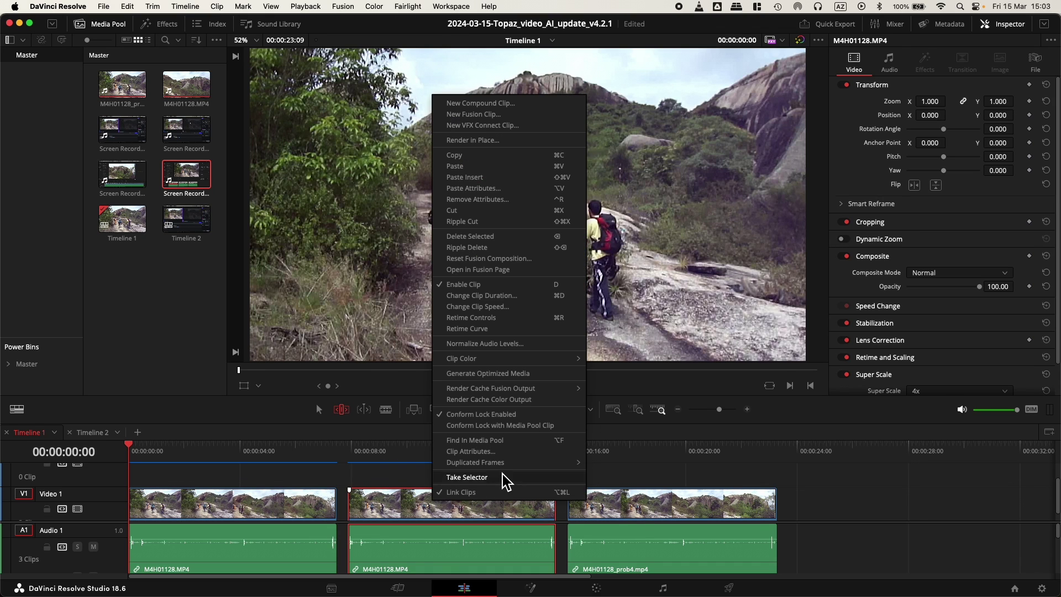
pyautogui.moveTo(518, 391)
pyautogui.click(318, 9)
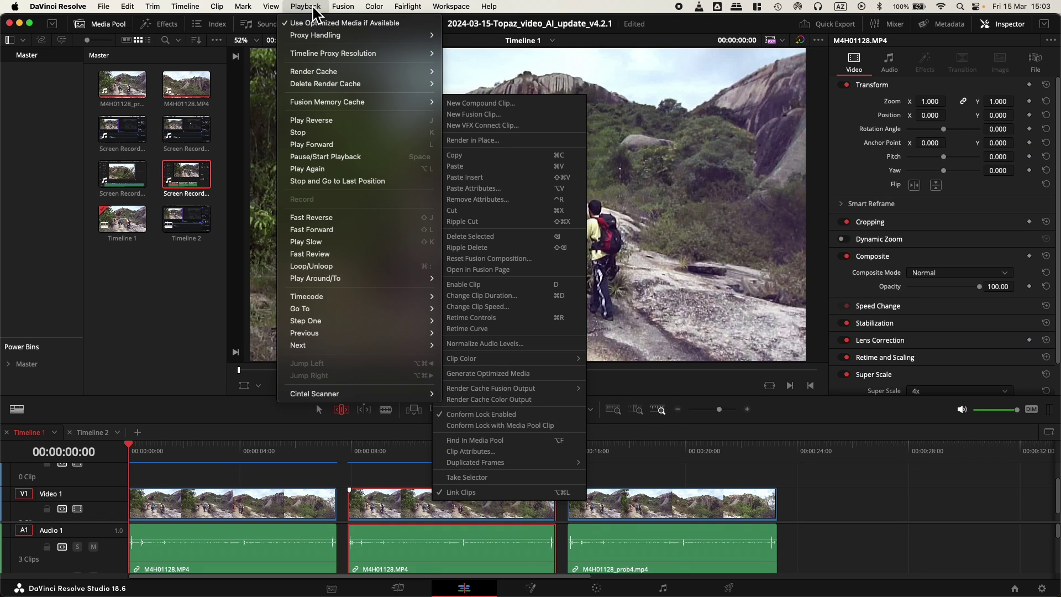
pyautogui.moveTo(340, 72)
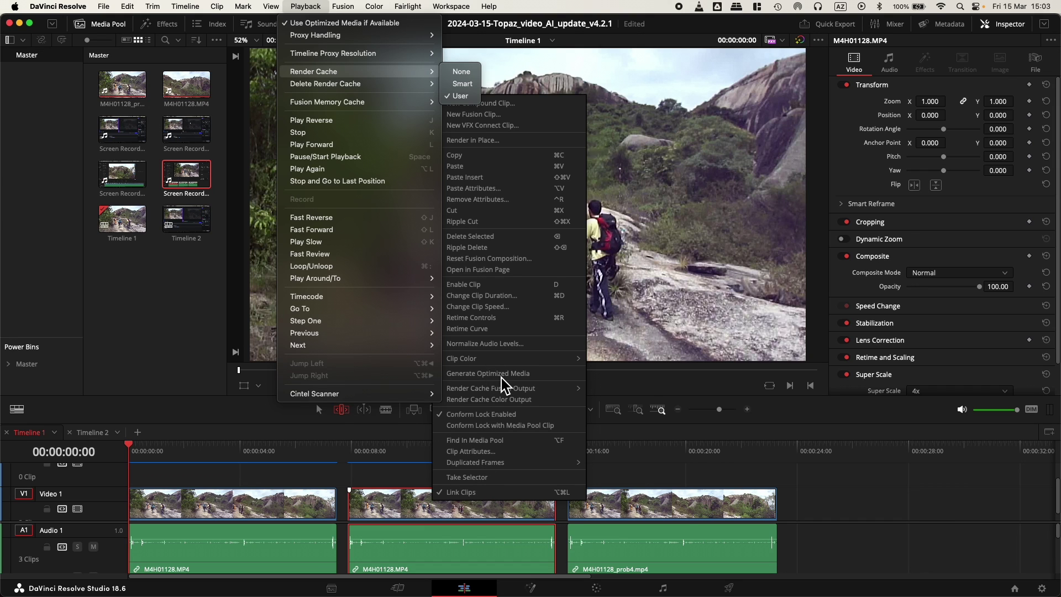
pyautogui.click(395, 478)
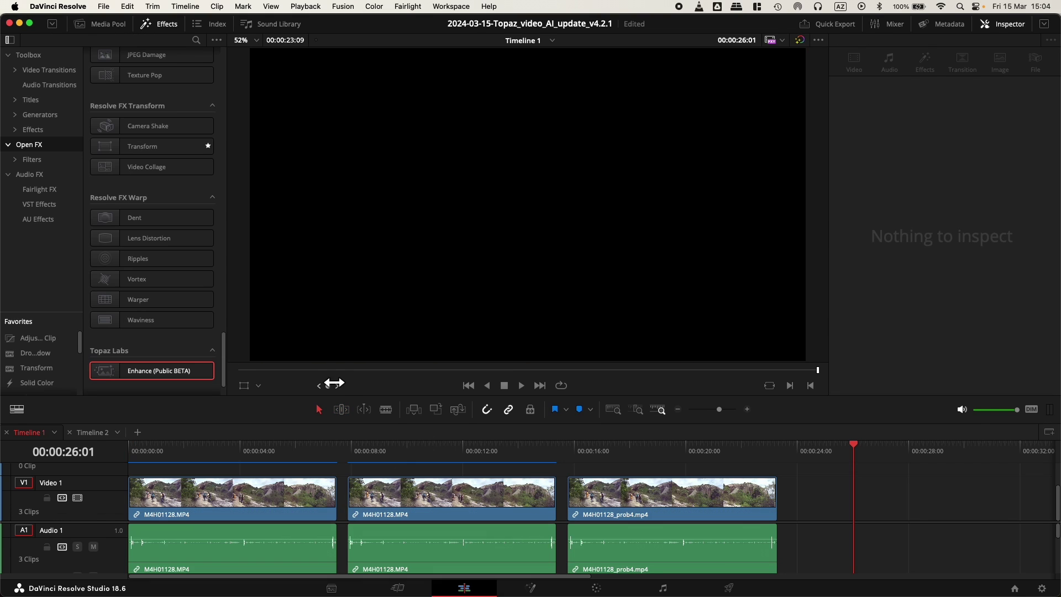
# Drag M4H01128_prob4 from the Media Pool onto the timeline after the third clip.
pyautogui.click(99, 24)
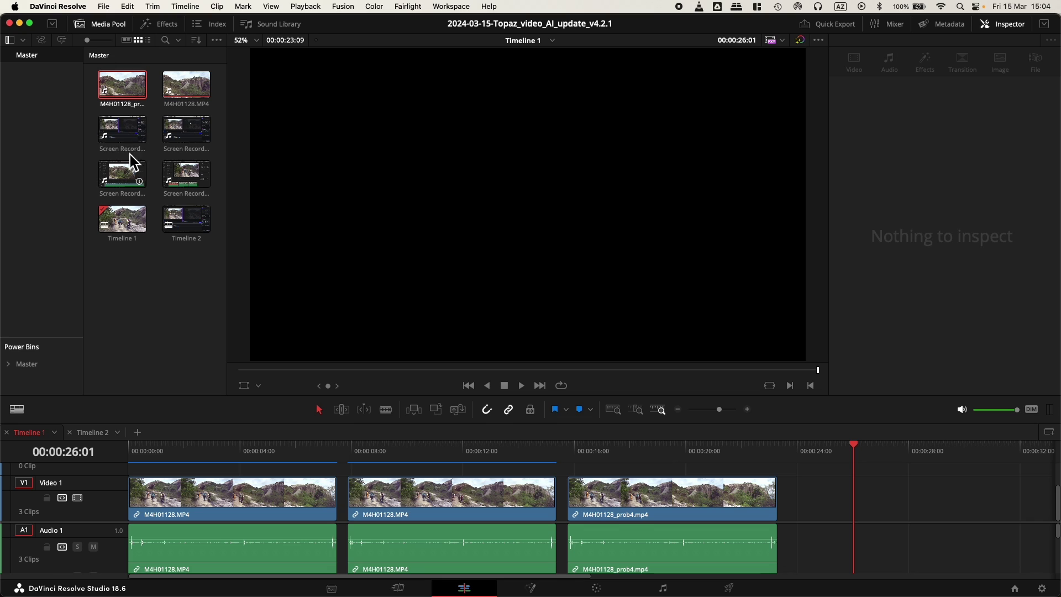
pyautogui.click(129, 97)
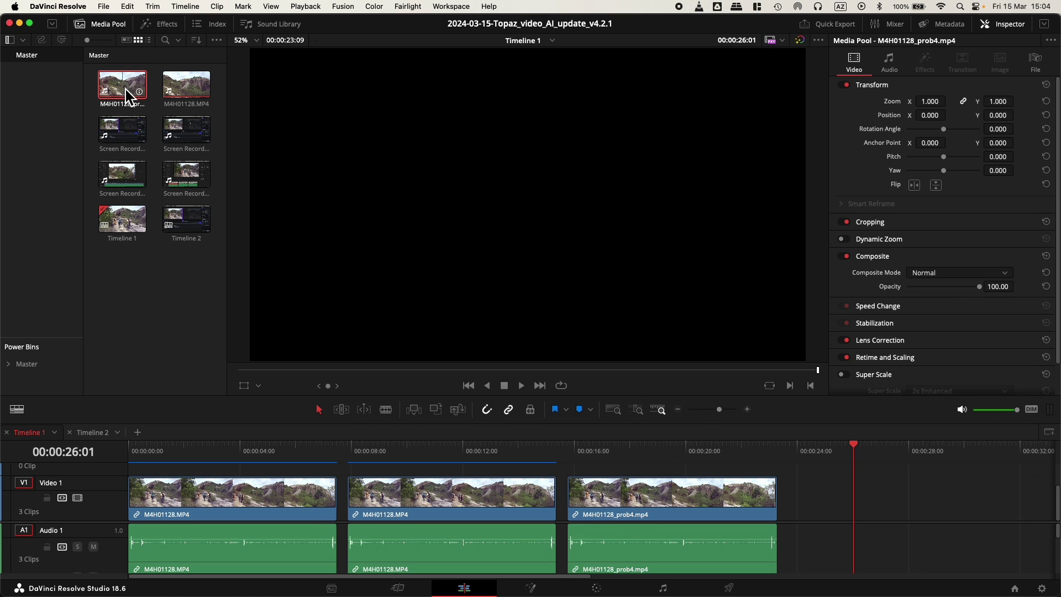
pyautogui.moveTo(128, 97); pyautogui.dragTo(804, 534)
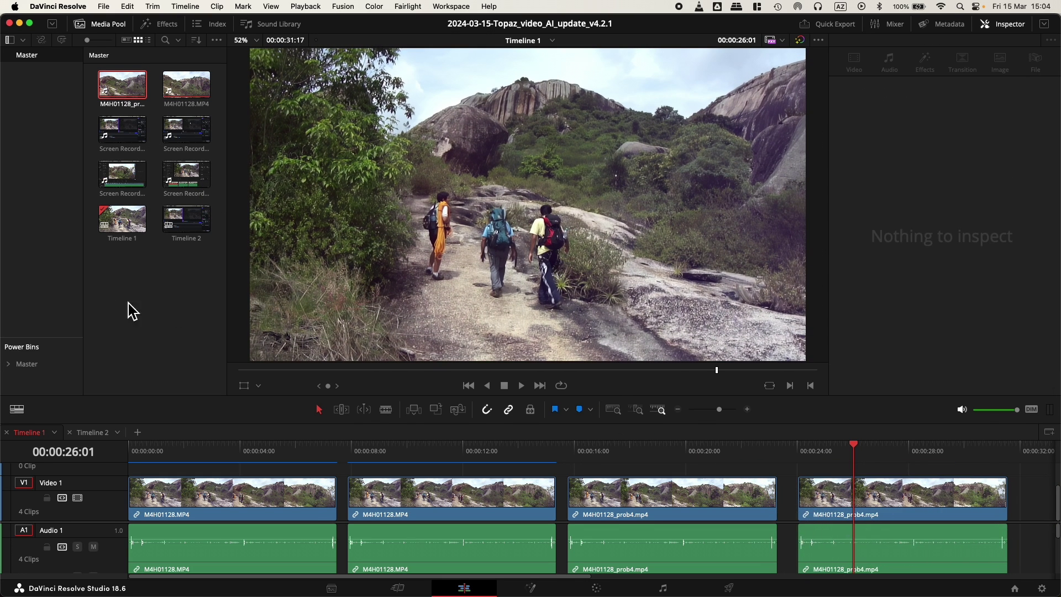
# Apply Enhance (Public BETA) to the fourth clip and set its AI Model to Proteus.
pyautogui.click(160, 25)
pyautogui.moveTo(147, 379); pyautogui.dragTo(879, 517)
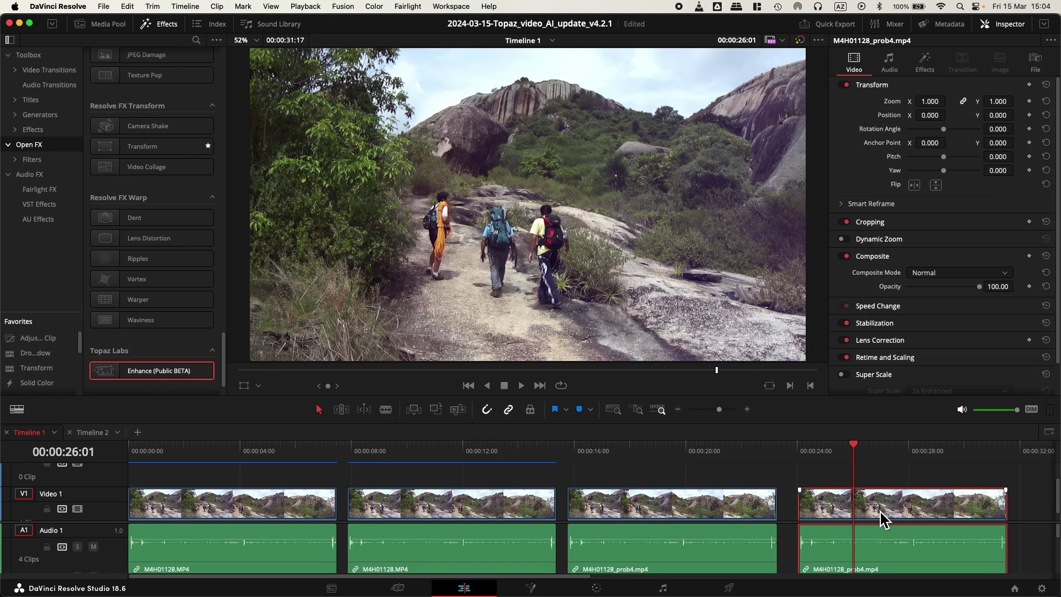
pyautogui.click(923, 60)
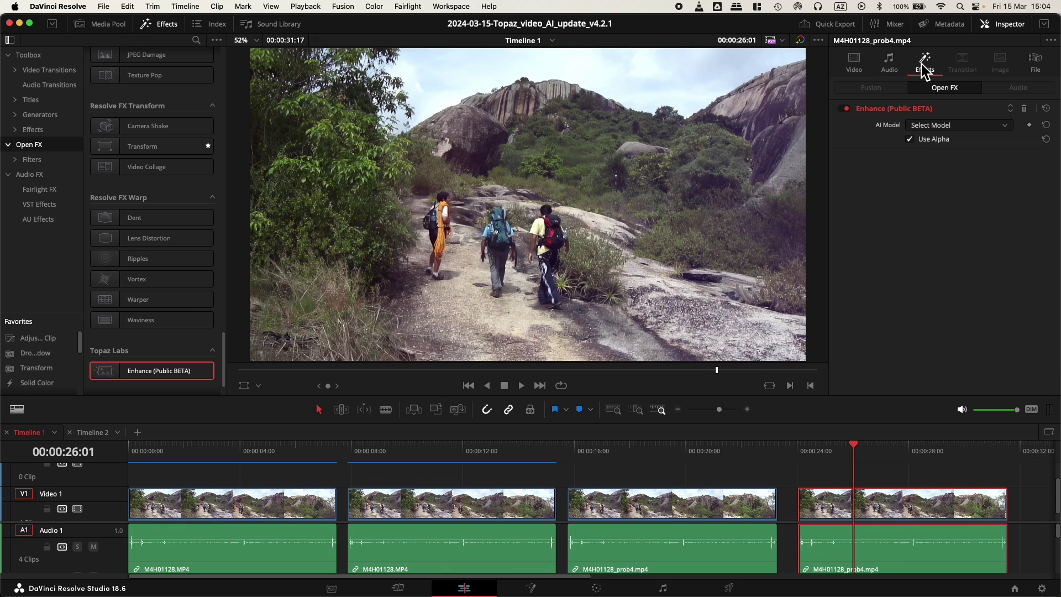
pyautogui.click(952, 127)
pyautogui.click(942, 152)
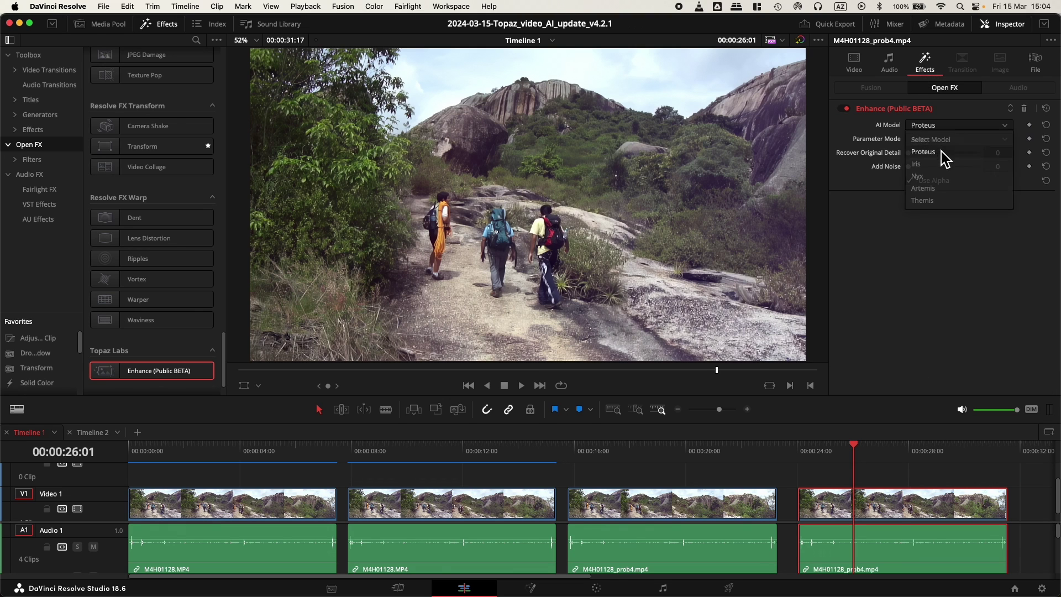
pyautogui.moveTo(825, 456); pyautogui.dragTo(810, 463)
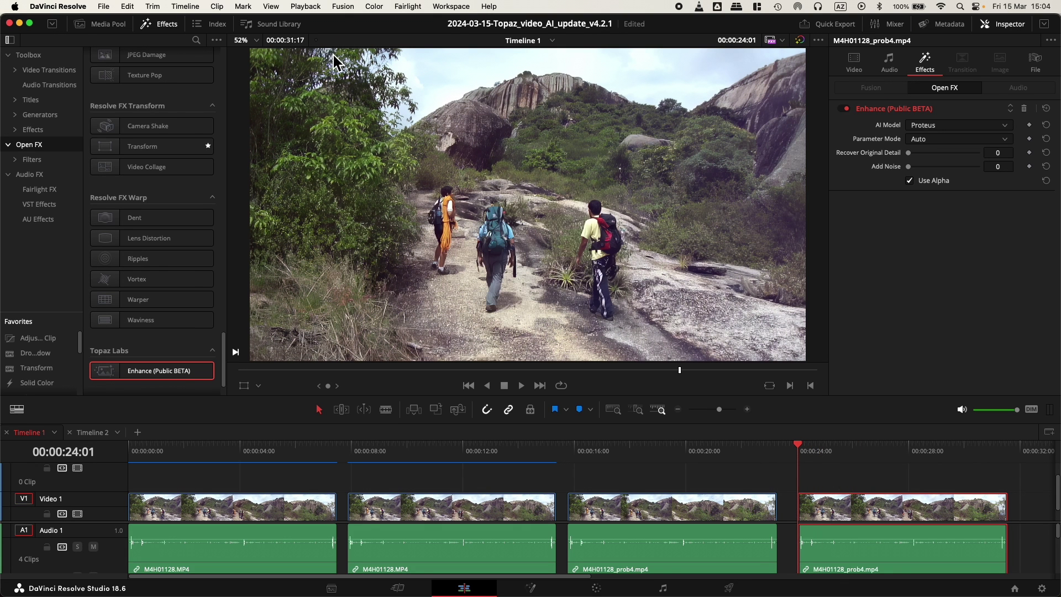
pyautogui.press('space')
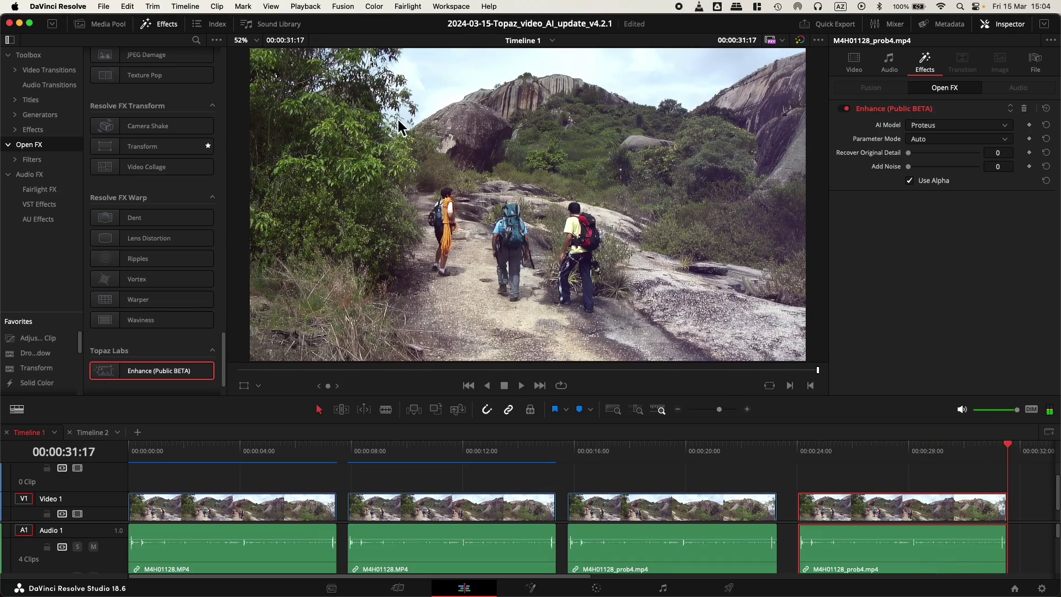
pyautogui.click(803, 457)
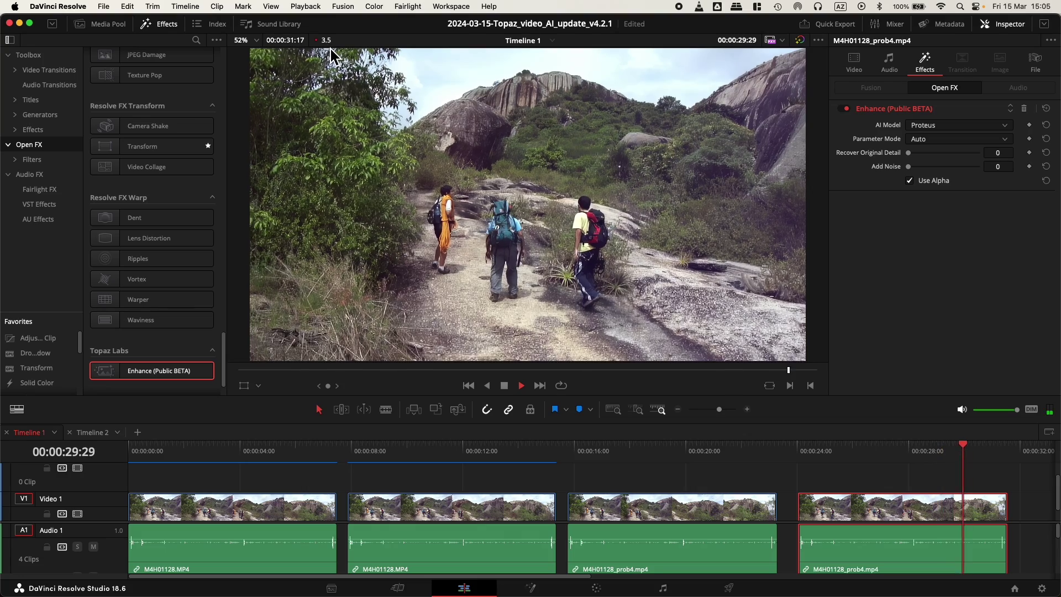
pyautogui.moveTo(575, 458); pyautogui.dragTo(348, 481)
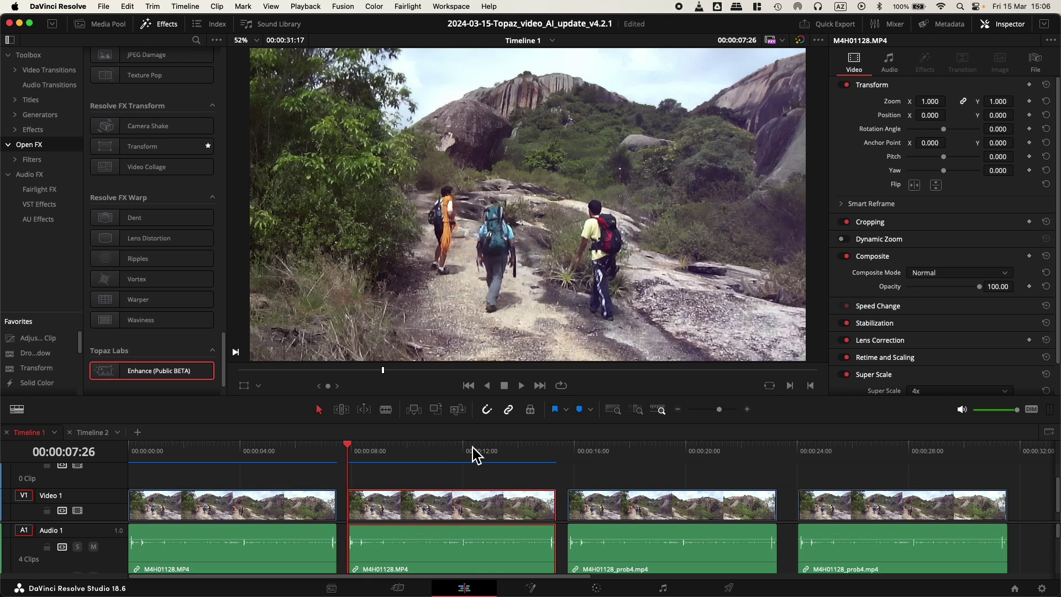
# Scrub to frames in the second and third clips, then bring Topaz Video AI forward.
pyautogui.click(451, 451)
pyautogui.moveTo(456, 463); pyautogui.dragTo(448, 467)
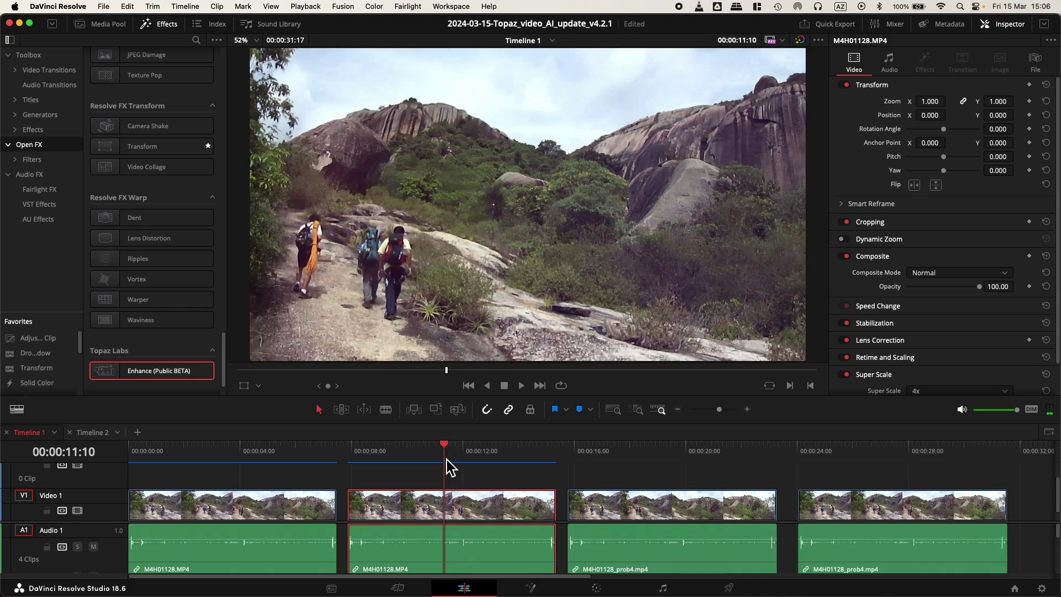
pyautogui.click(615, 463)
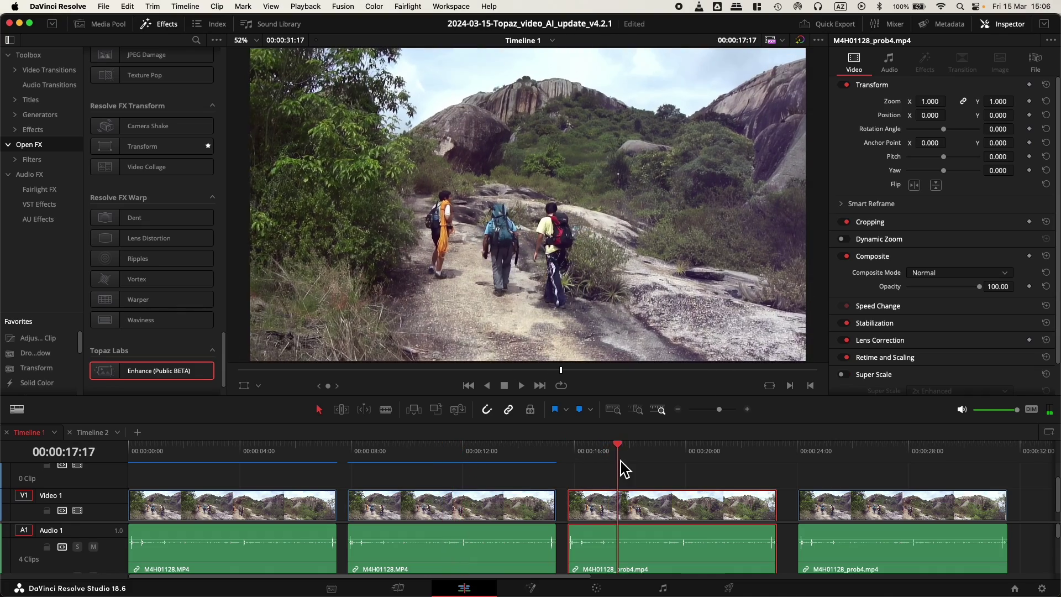
pyautogui.moveTo(620, 462); pyautogui.dragTo(629, 463)
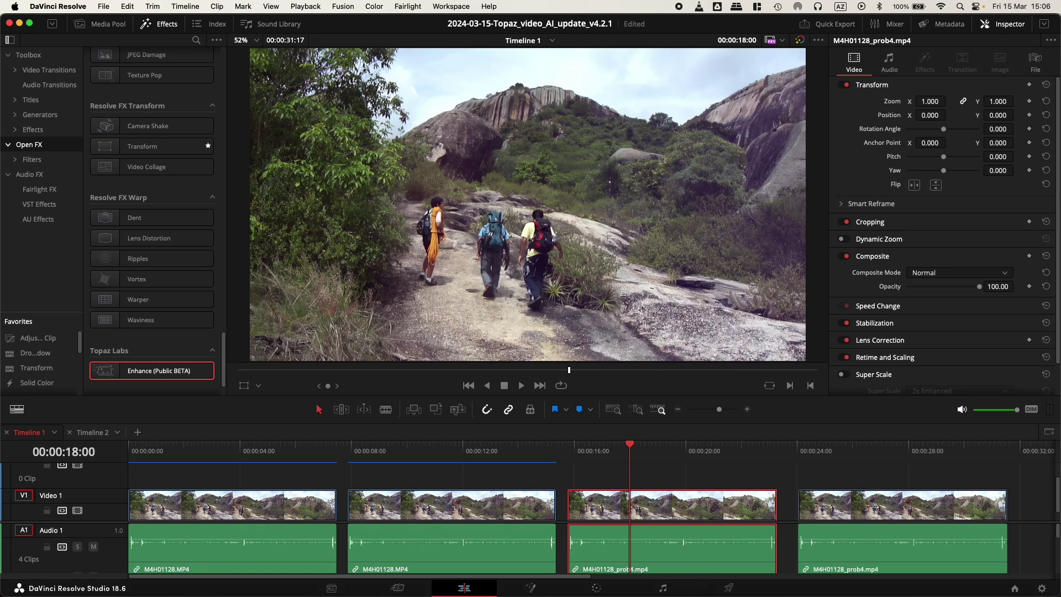
pyautogui.click(916, 576)
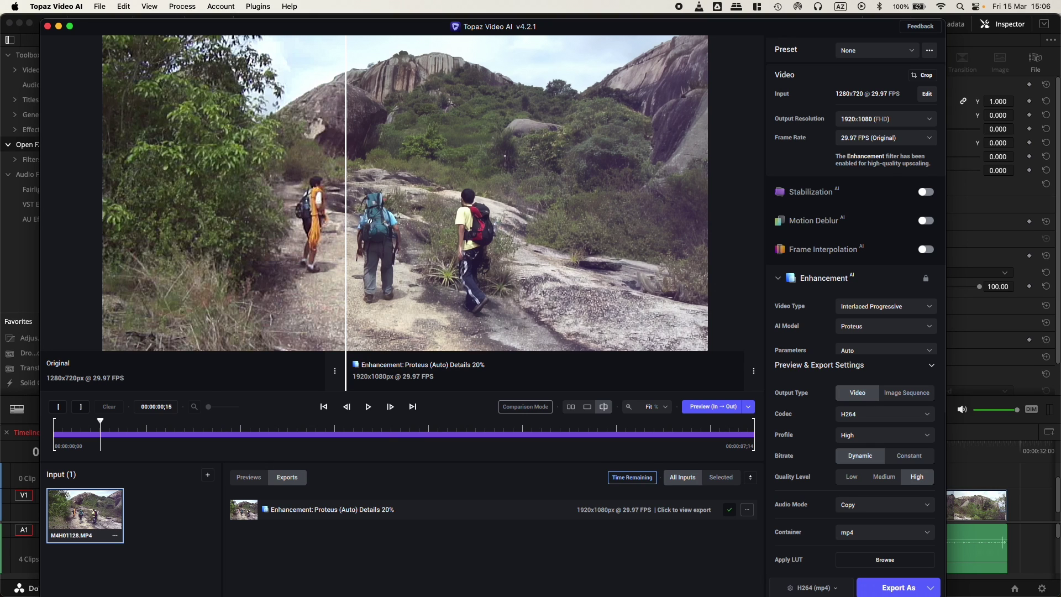
# Minimize the Topaz Video AI window to reveal the Resolve timeline.
pyautogui.click(58, 26)
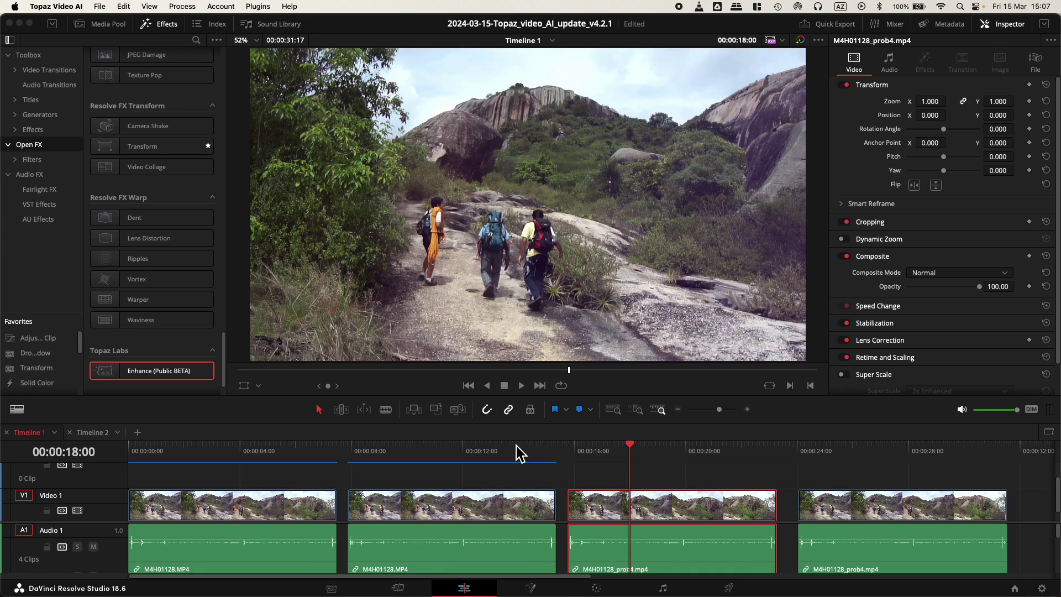
pyautogui.moveTo(519, 456); pyautogui.dragTo(439, 459)
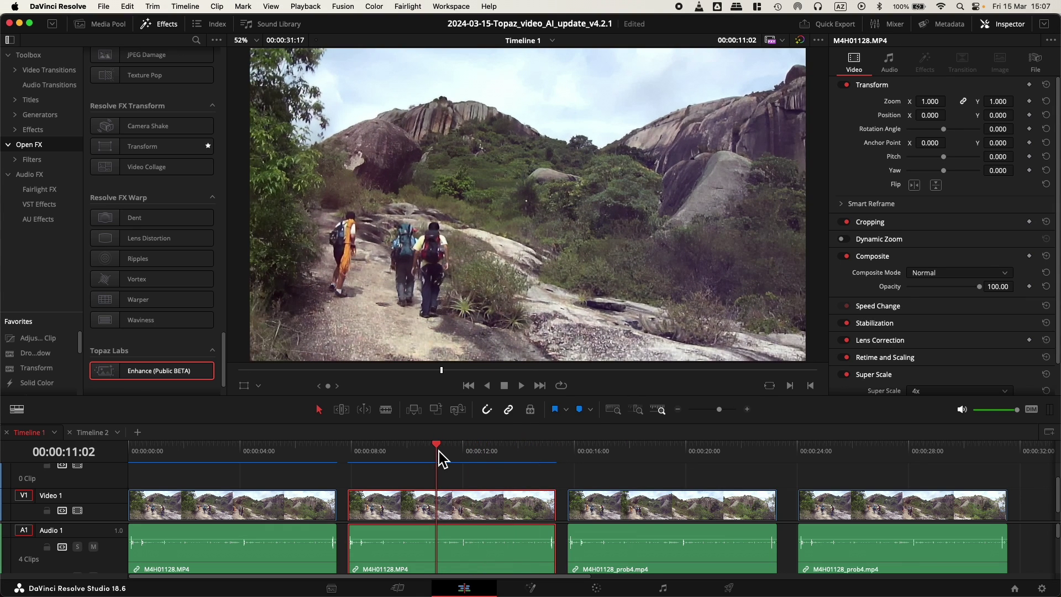